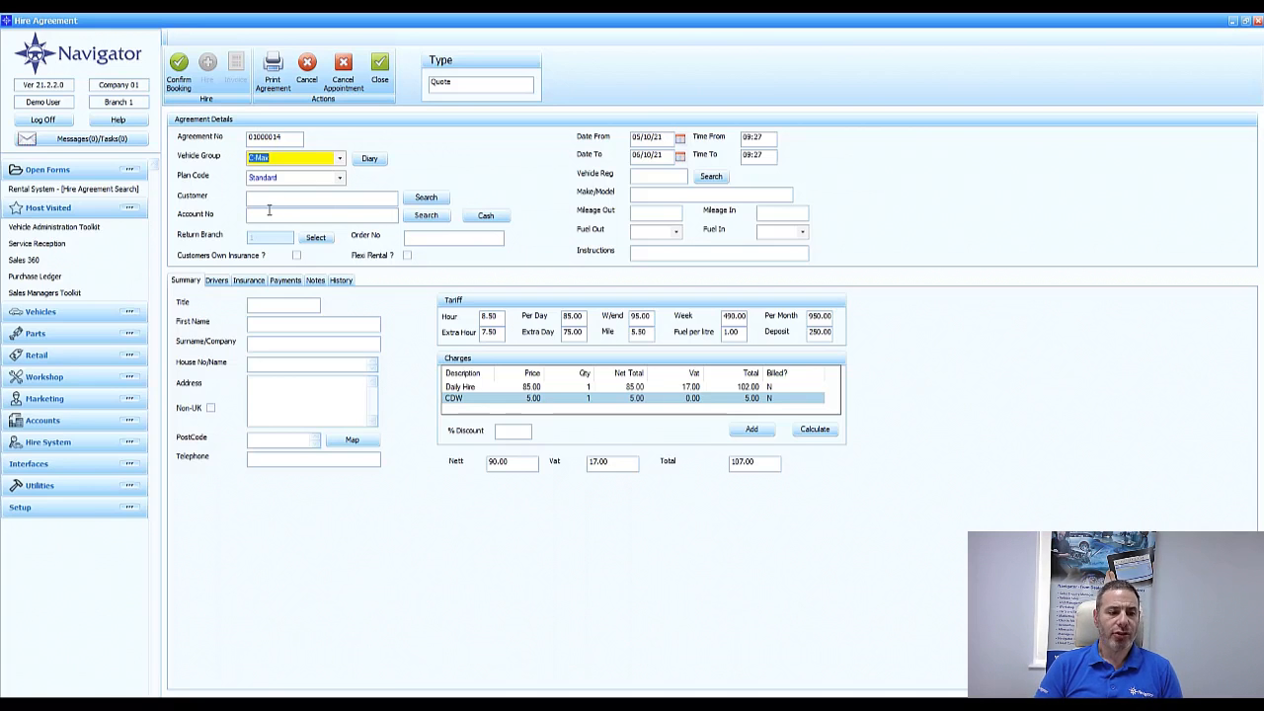
Enter the customer's title as Mr and fill in the first name and surname on the hire agreement
{"action": "left_click", "coordinate": [279, 305]}
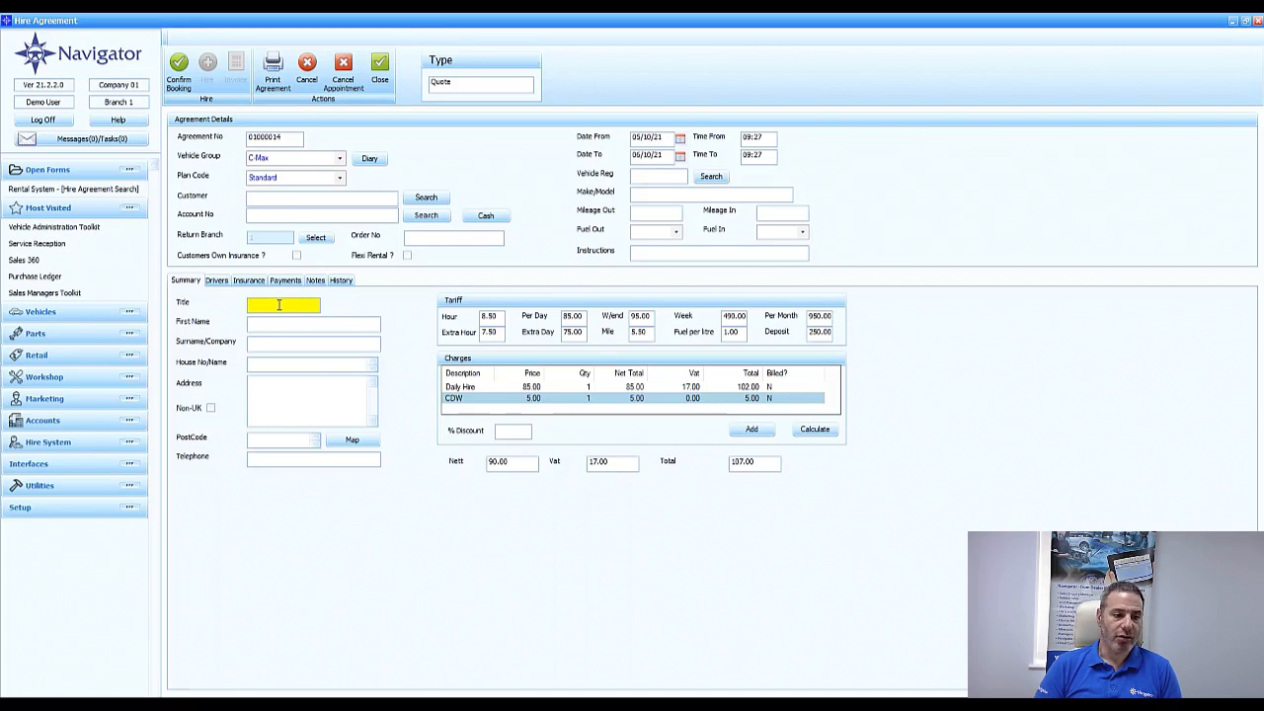
{"action": "key", "text": "Tab"}
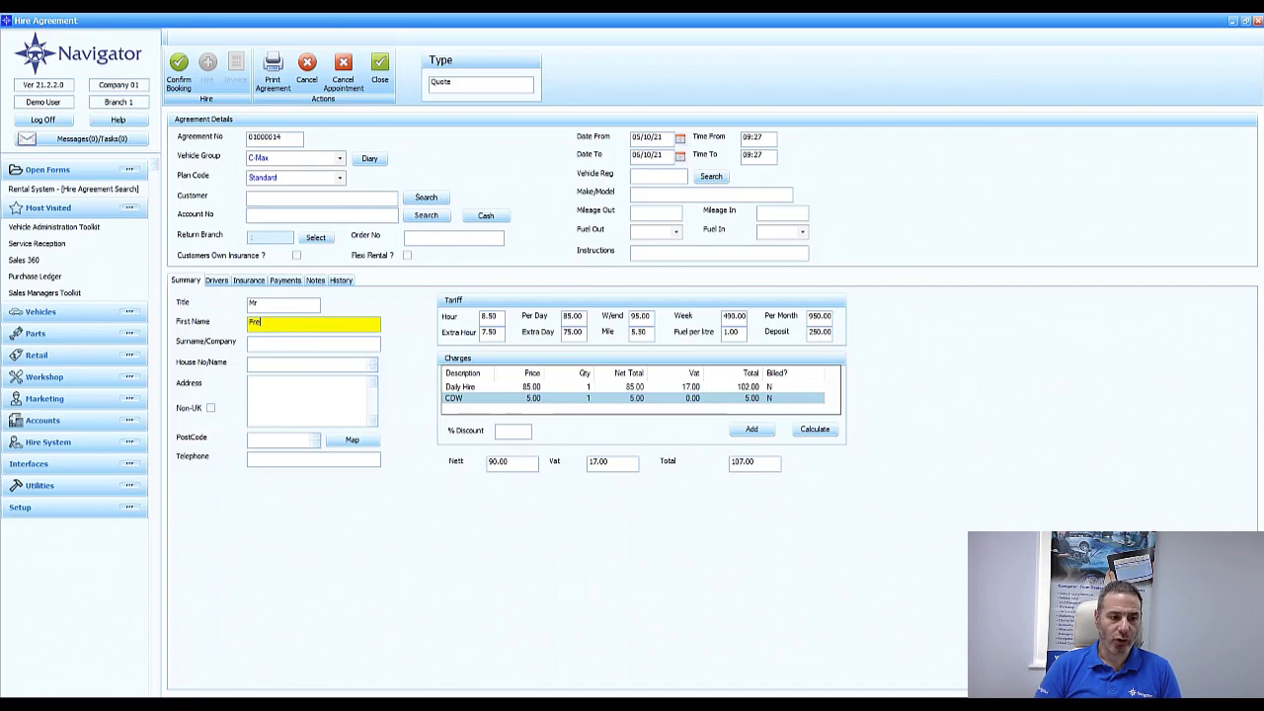
{"action": "key", "text": "Tab"}
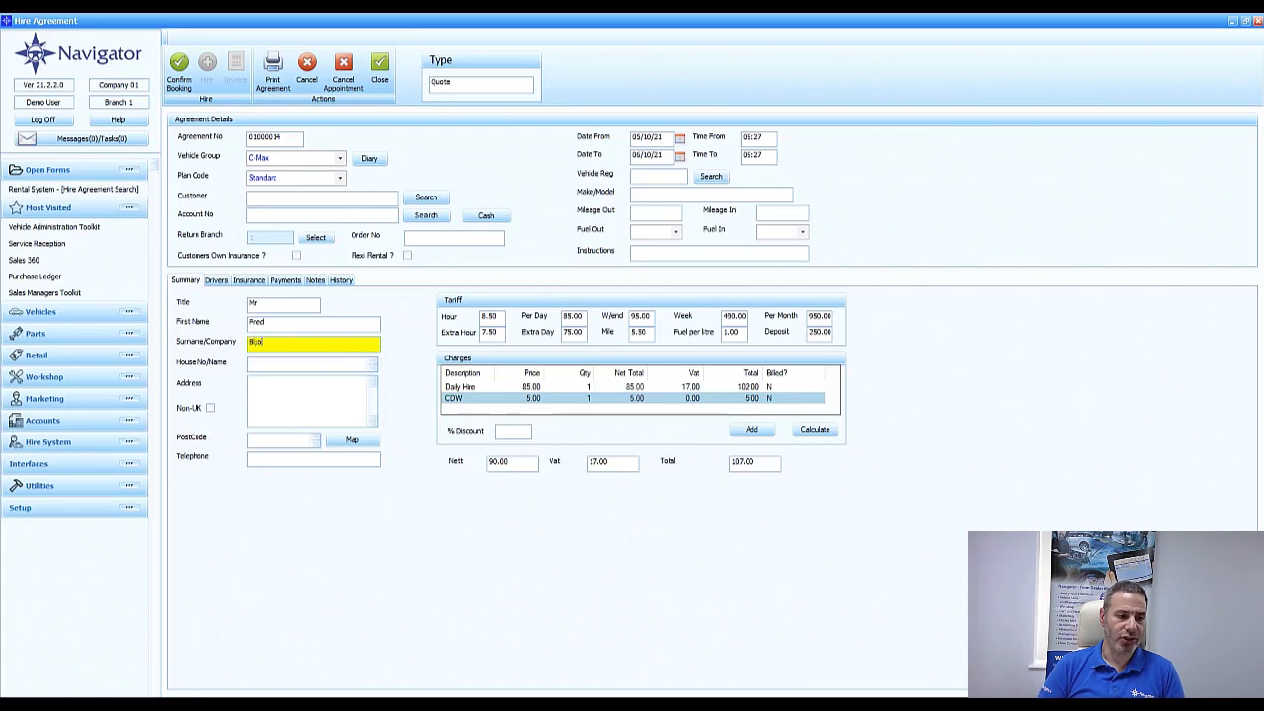
{"action": "key", "text": "Tab"}
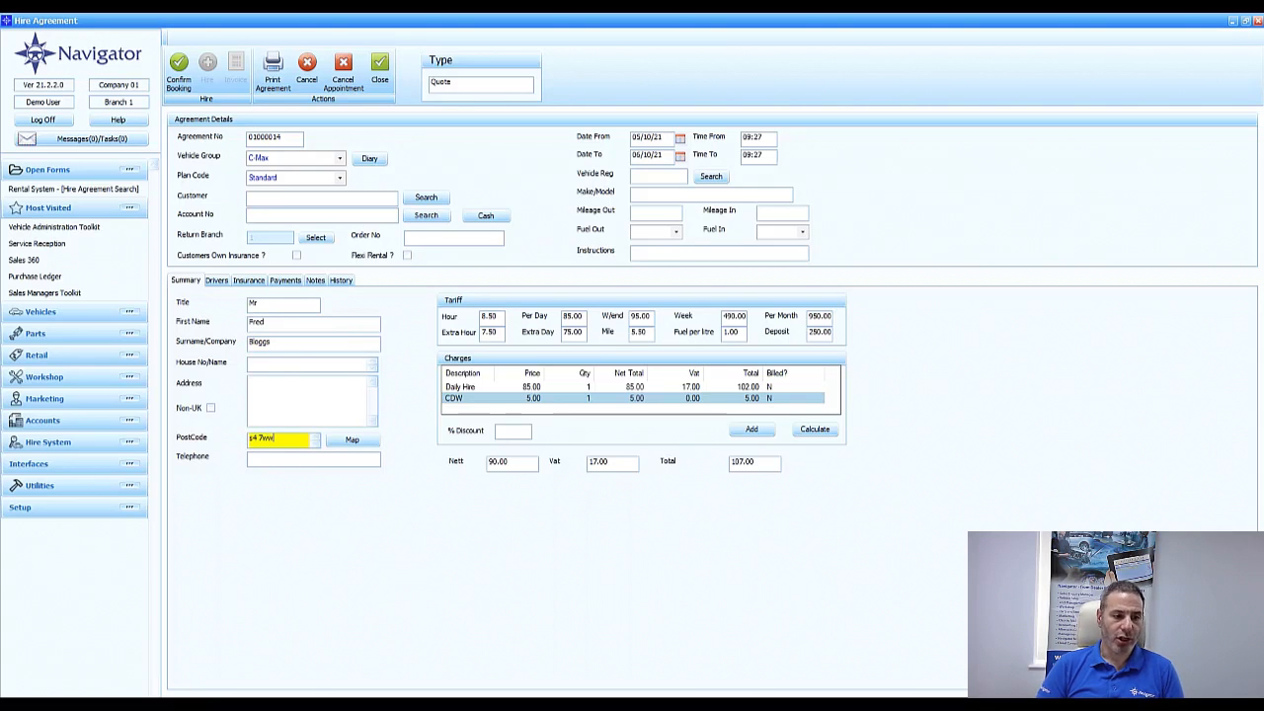
Fill in the customer's address from the postcode, adding the house number and telephone number
{"action": "key", "text": "Tab"}
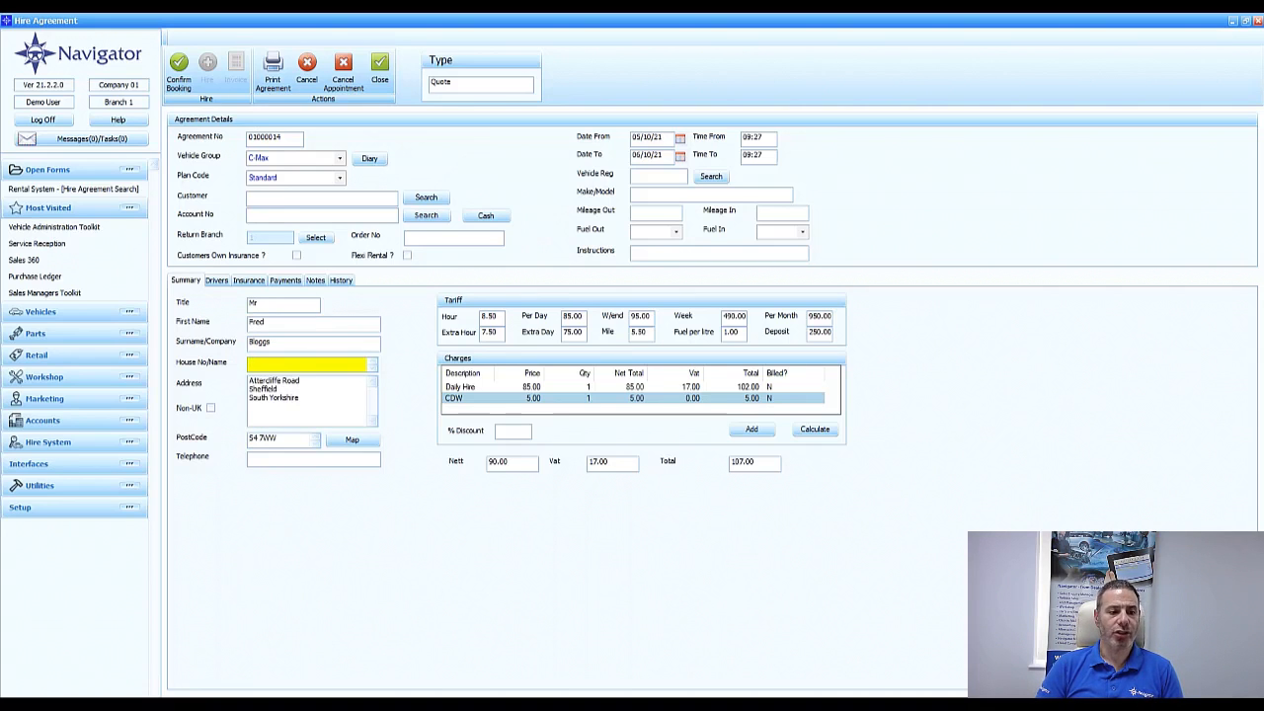
{"action": "key", "text": "Tab"}
{"action": "key", "text": "Tab"}
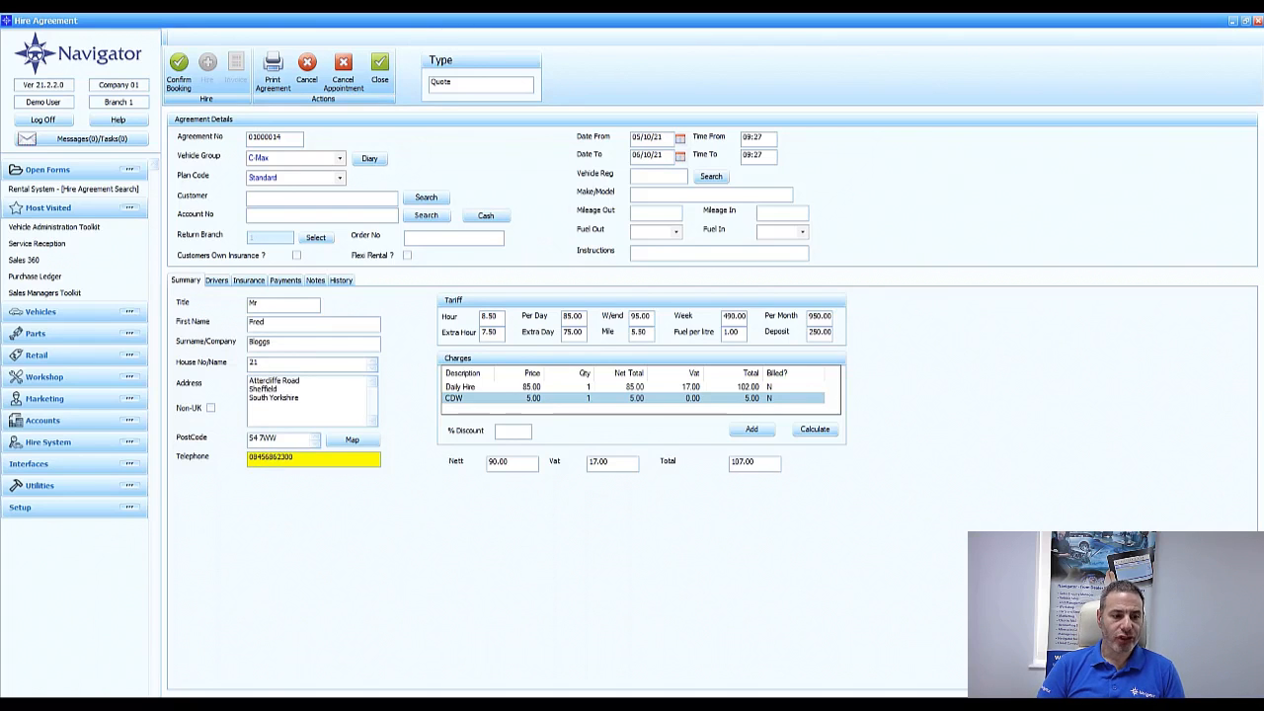
Recalculate the agreement's charges with a per-day tariff of 87.50 and confirm it as a booking
{"action": "left_click", "coordinate": [681, 180]}
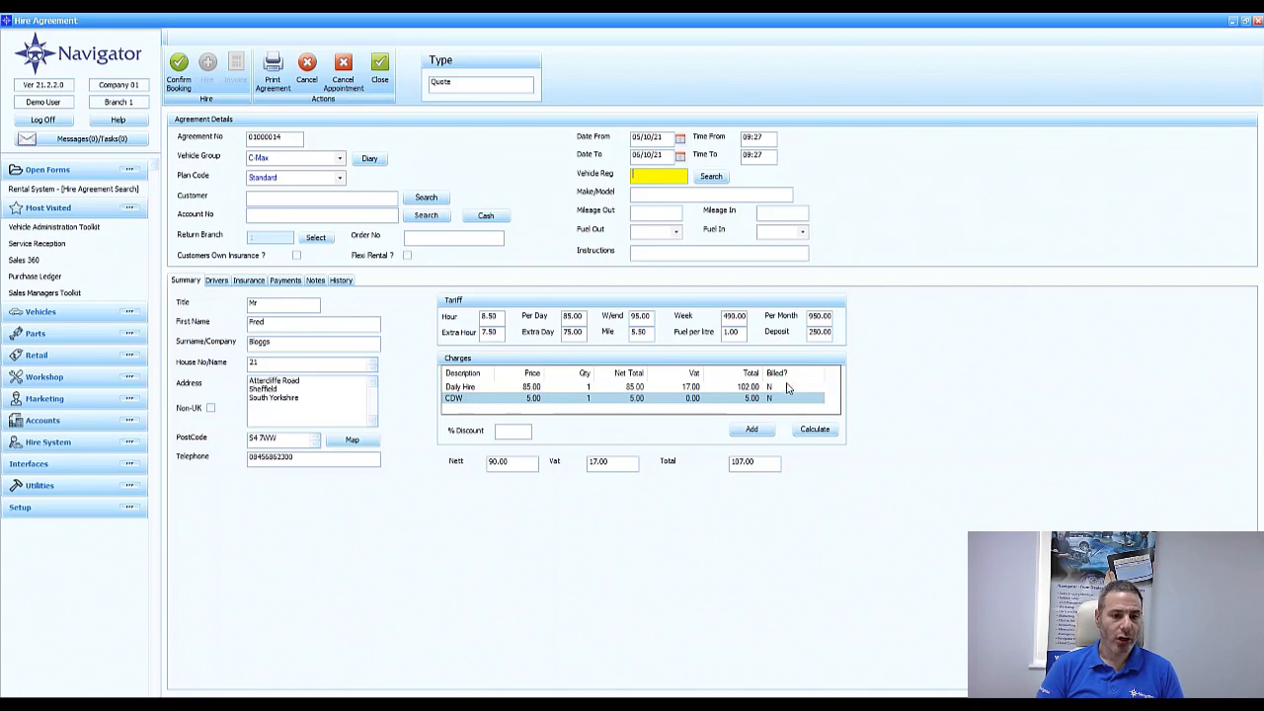
{"action": "left_click", "coordinate": [513, 432]}
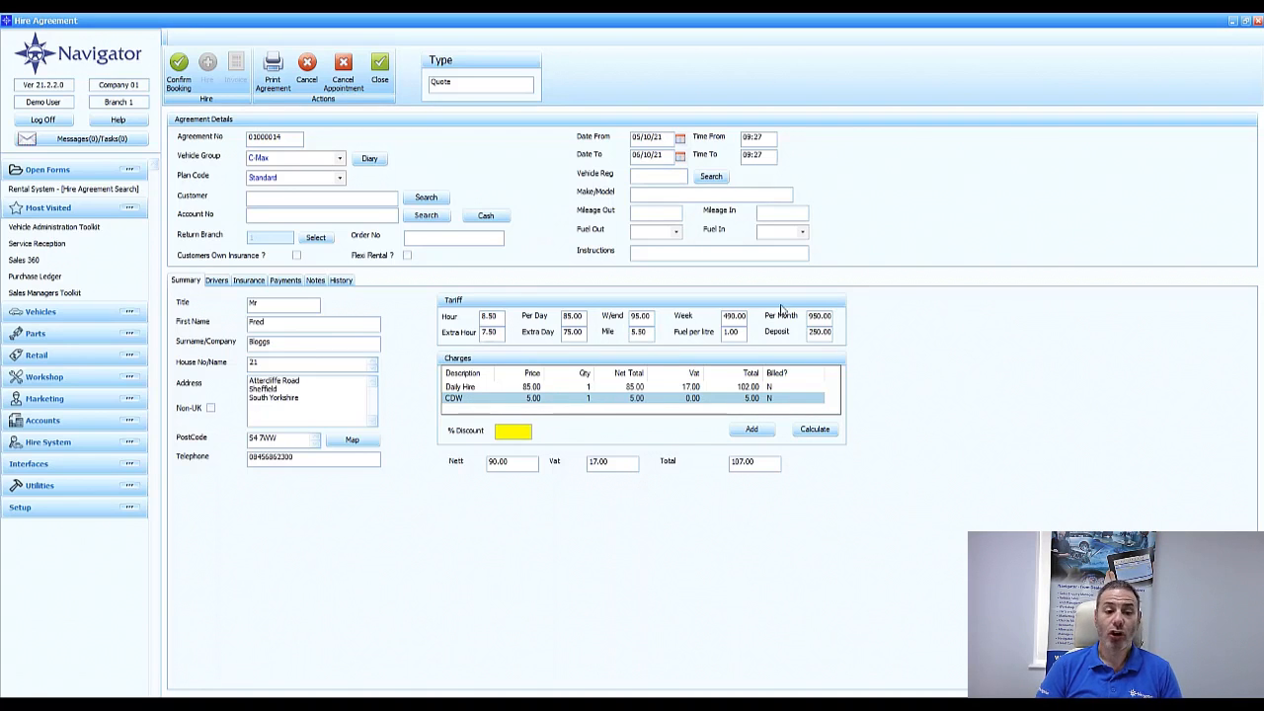
{"action": "left_click", "coordinate": [571, 315]}
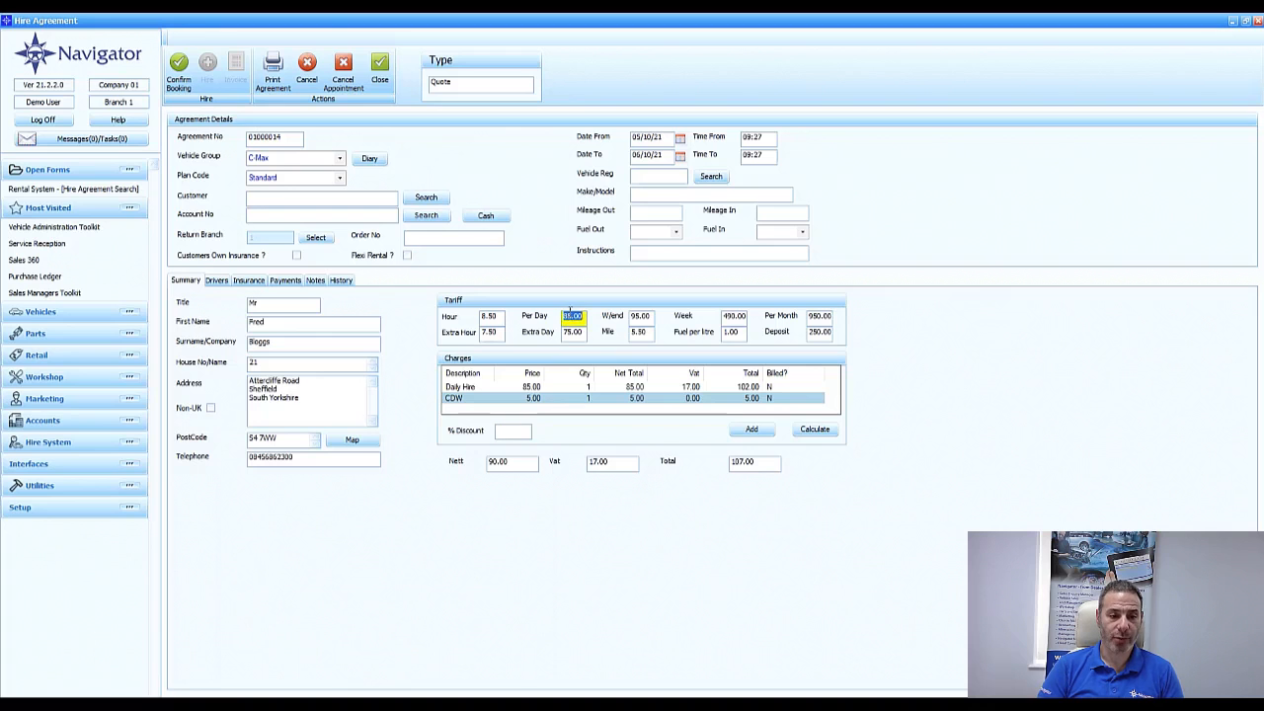
{"action": "type", "text": "87.50"}
{"action": "key", "text": "Tab"}
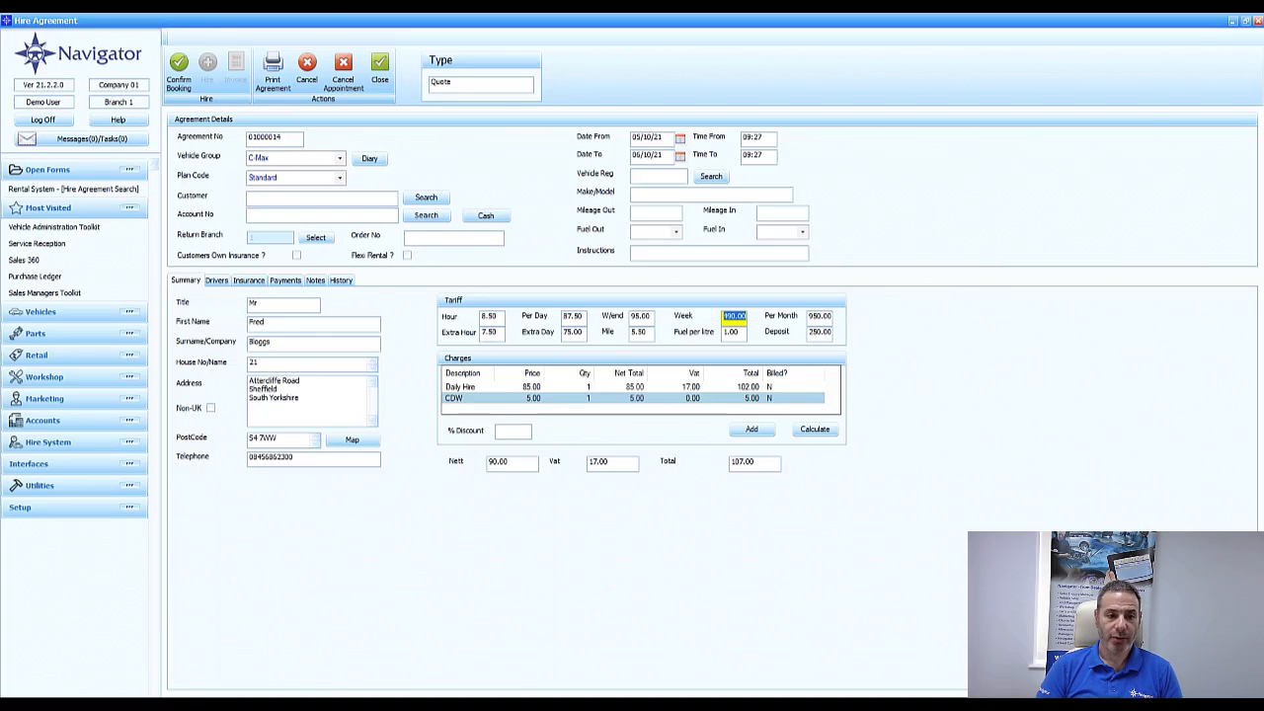
{"action": "left_click", "coordinate": [814, 434]}
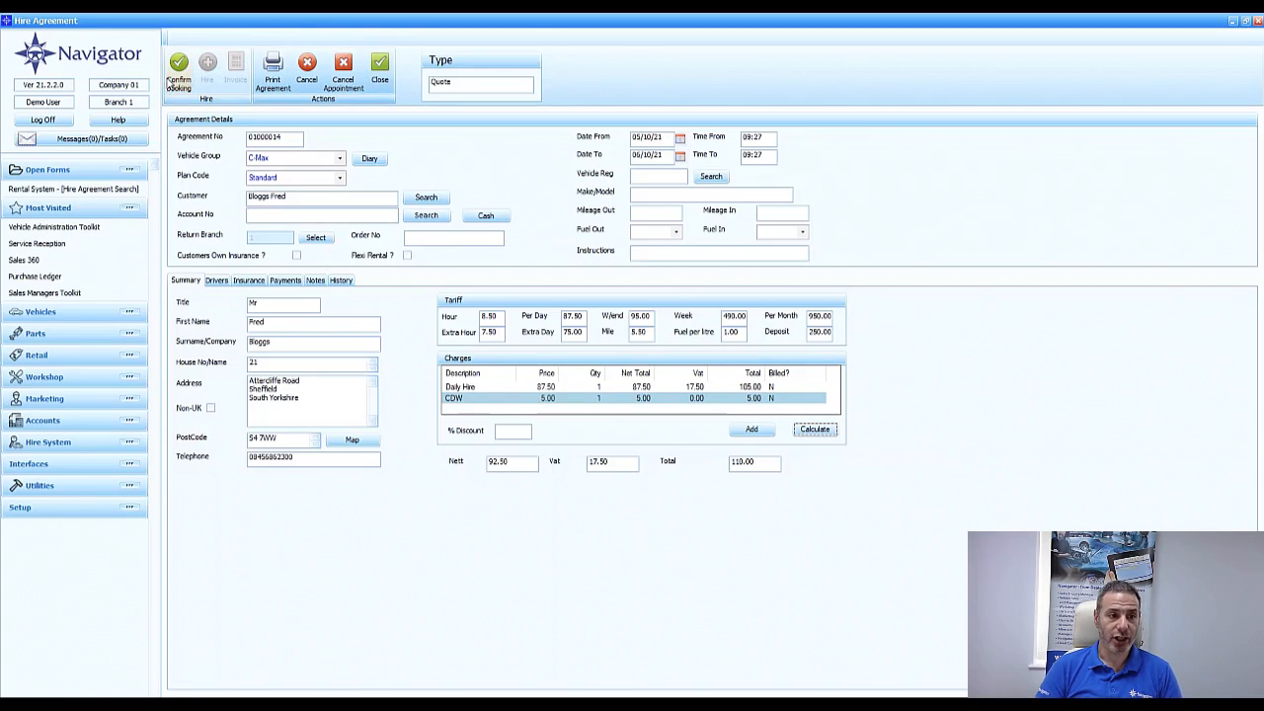
{"action": "left_click", "coordinate": [176, 81]}
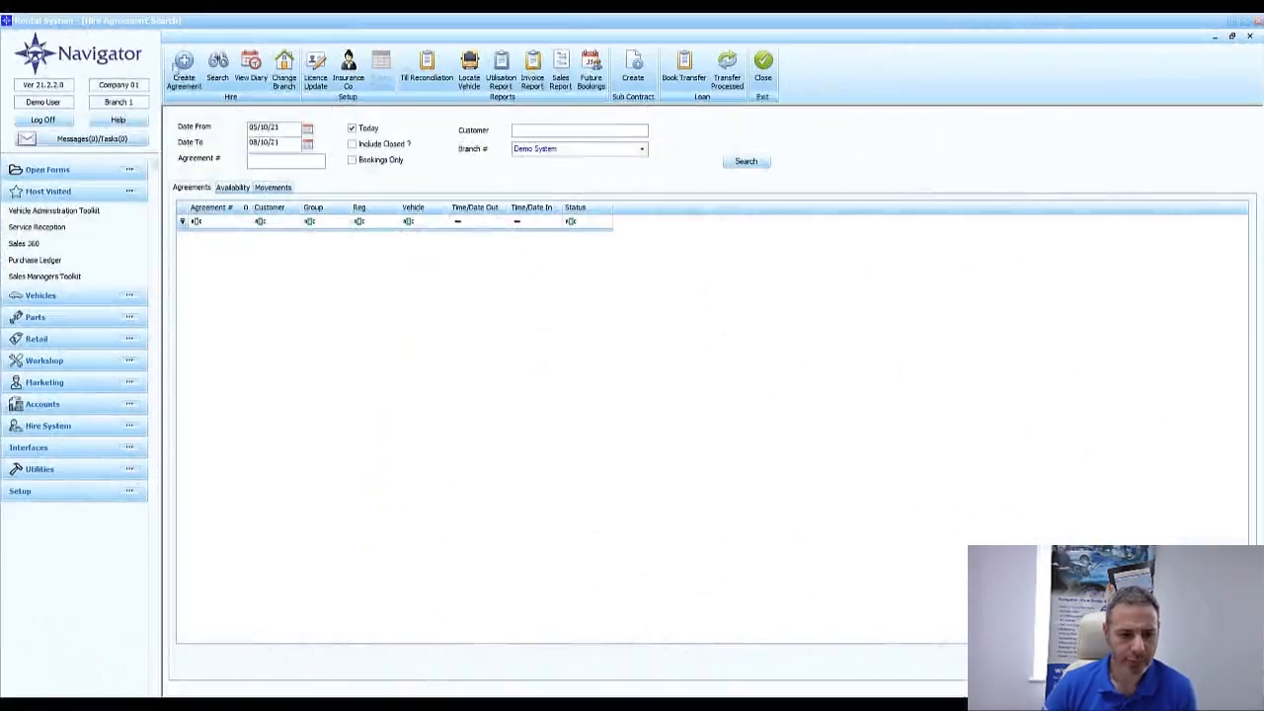
Create a new hire agreement for the existing customer found by surname, using vehicle group C-Max
{"action": "left_click", "coordinate": [183, 67]}
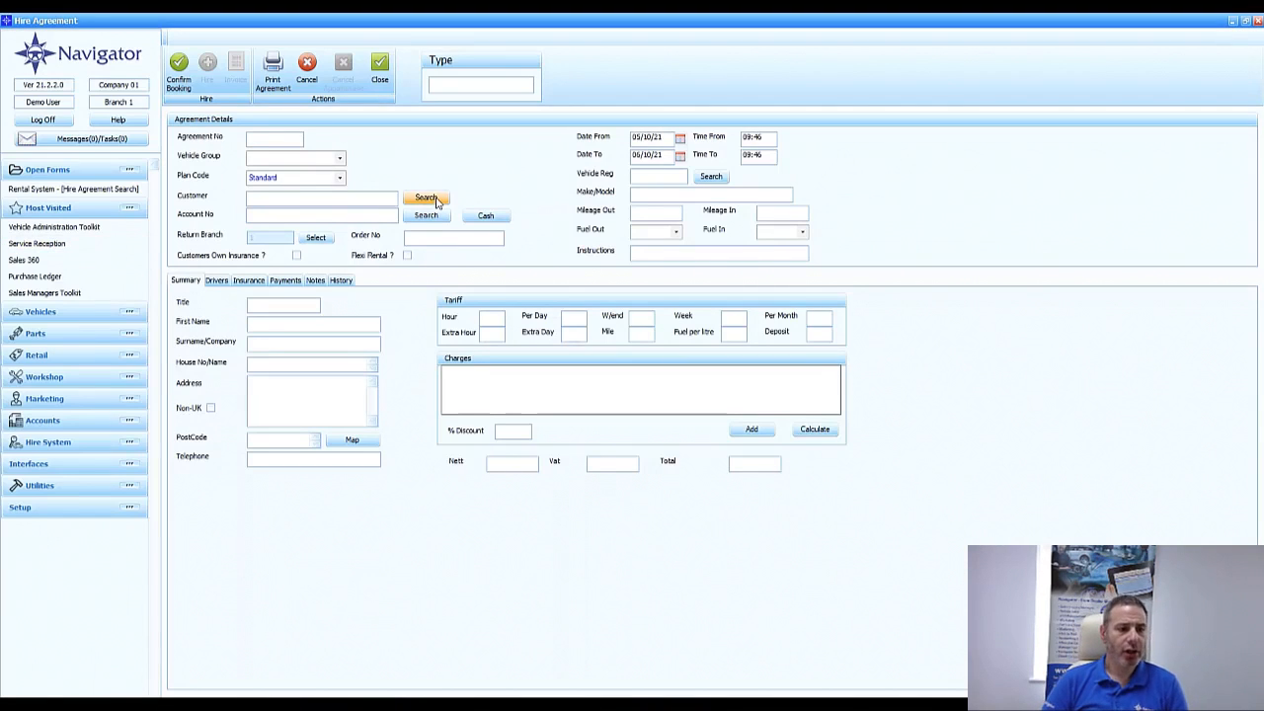
{"action": "left_click", "coordinate": [426, 197]}
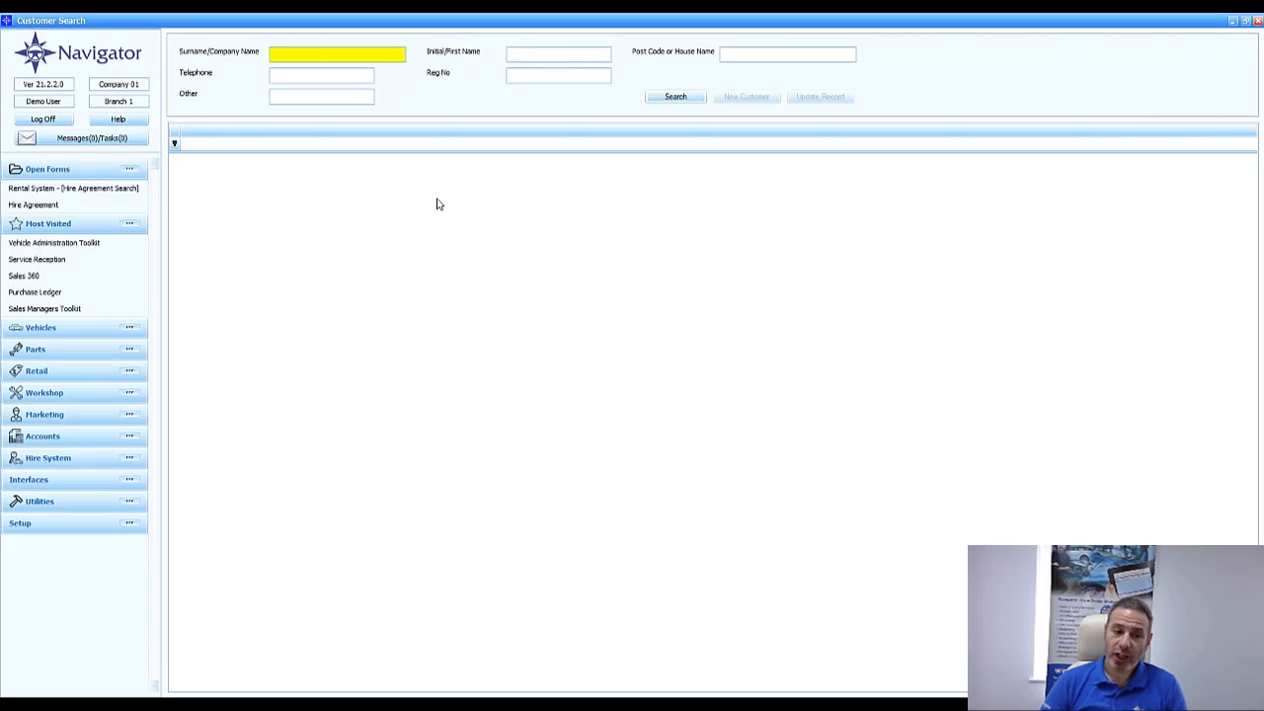
{"action": "type", "text": "bloggs"}
{"action": "key", "text": "Return"}
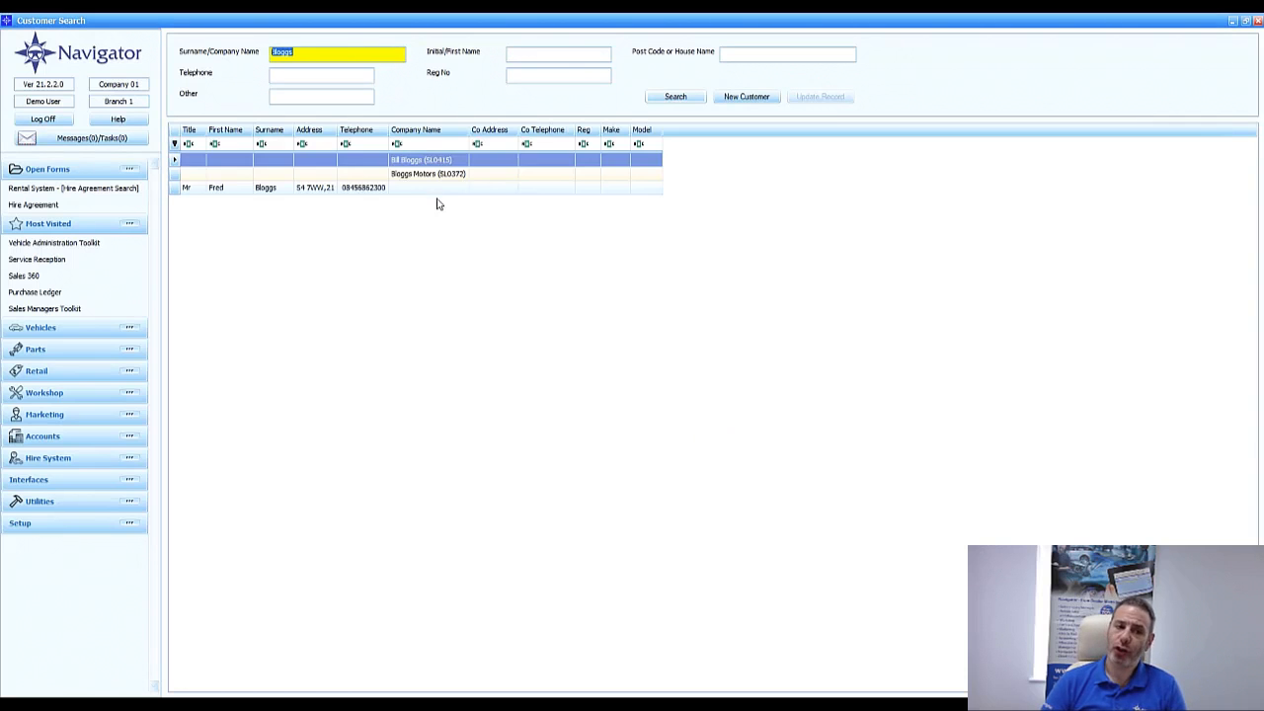
{"action": "double_click", "coordinate": [440, 187]}
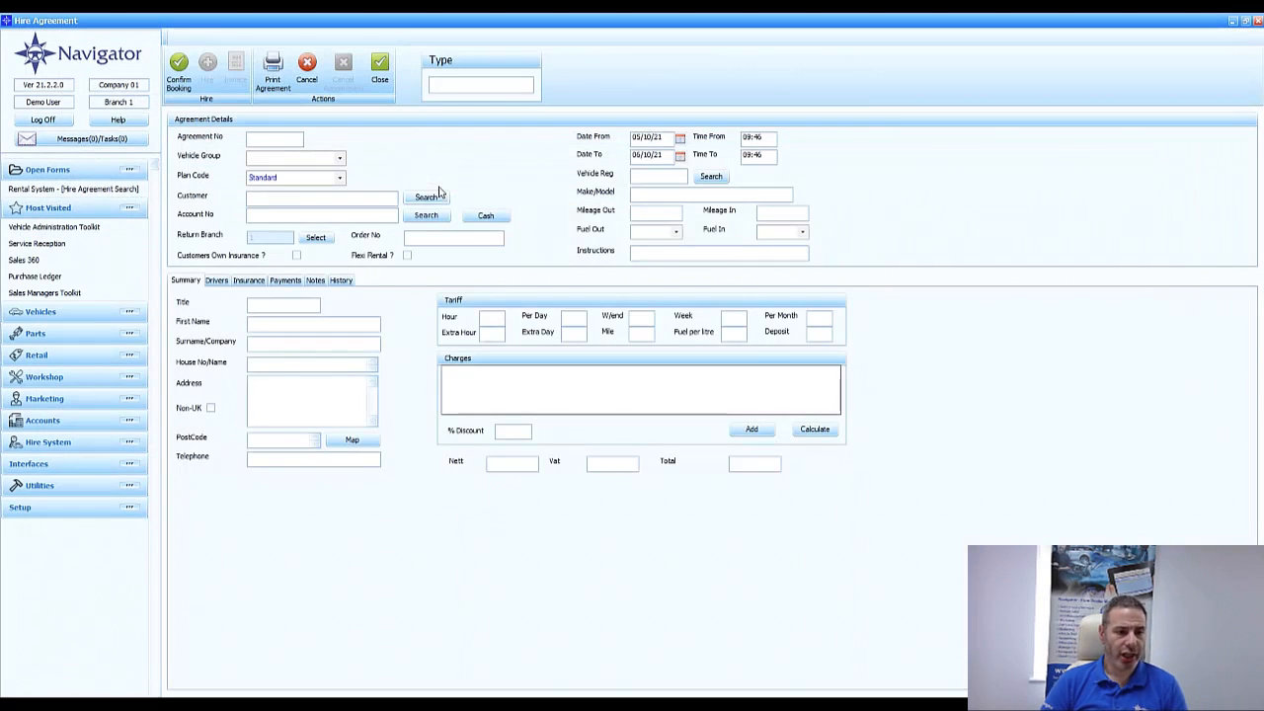
{"action": "left_click", "coordinate": [339, 158]}
{"action": "left_click", "coordinate": [313, 173]}
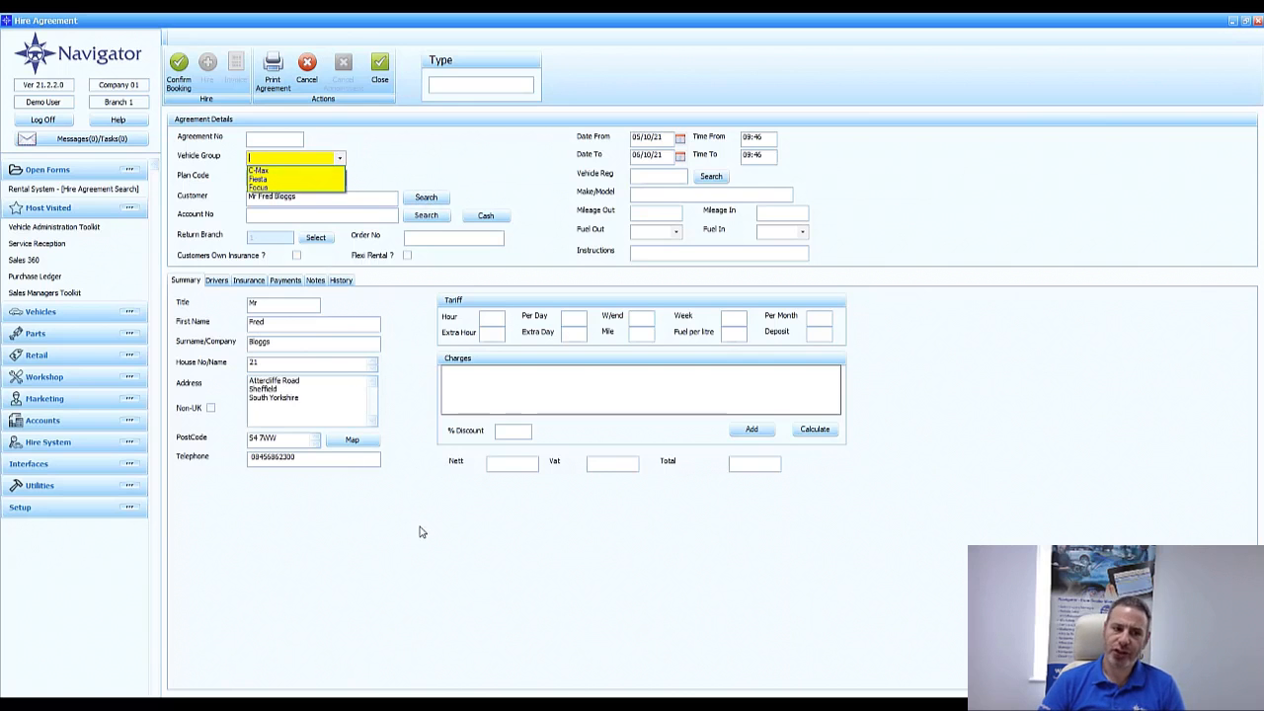
Assign the Tesla Model S P100D to the agreement, then confirm the booking and close it
{"action": "left_click", "coordinate": [712, 175]}
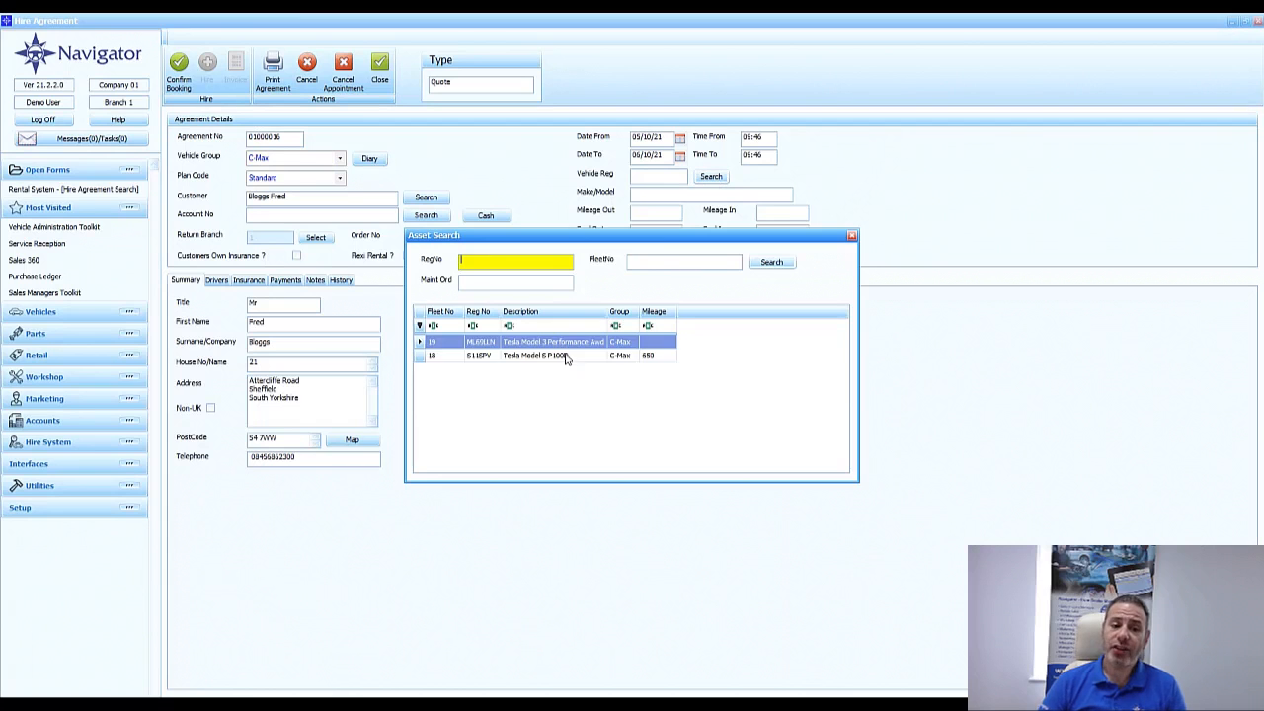
{"action": "left_click", "coordinate": [567, 358]}
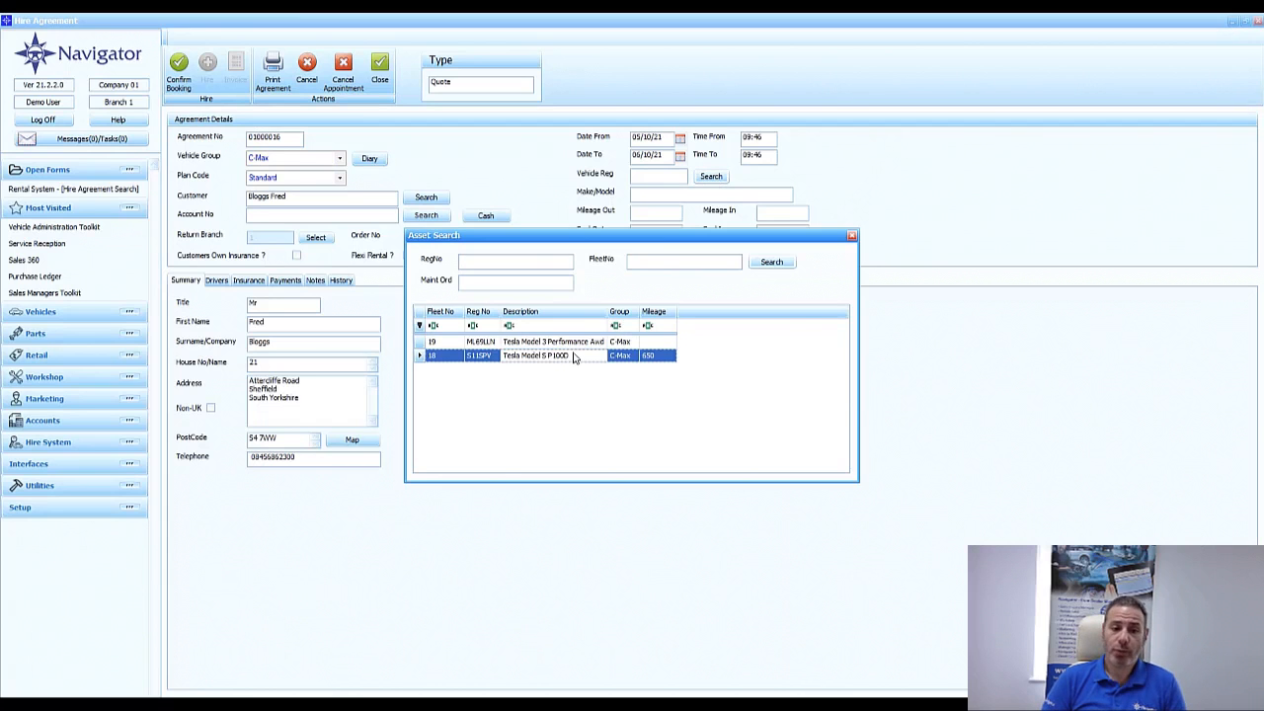
{"action": "double_click", "coordinate": [573, 357]}
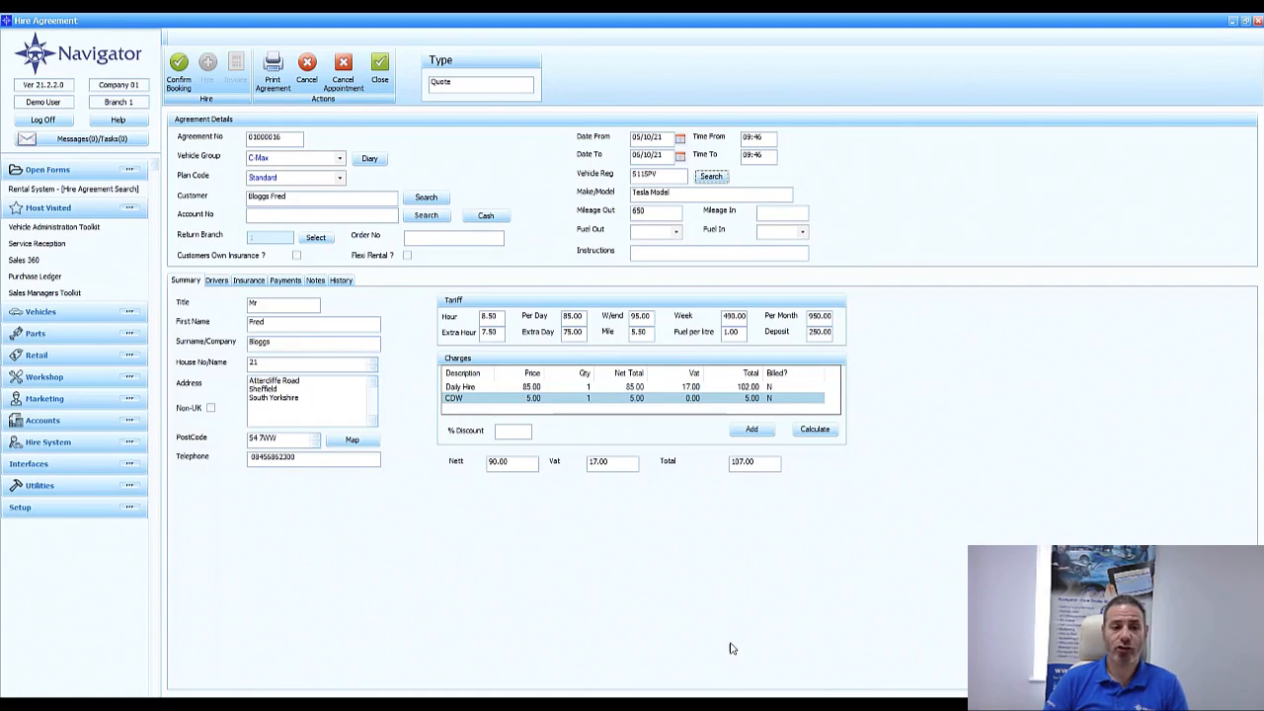
{"action": "left_click", "coordinate": [180, 83]}
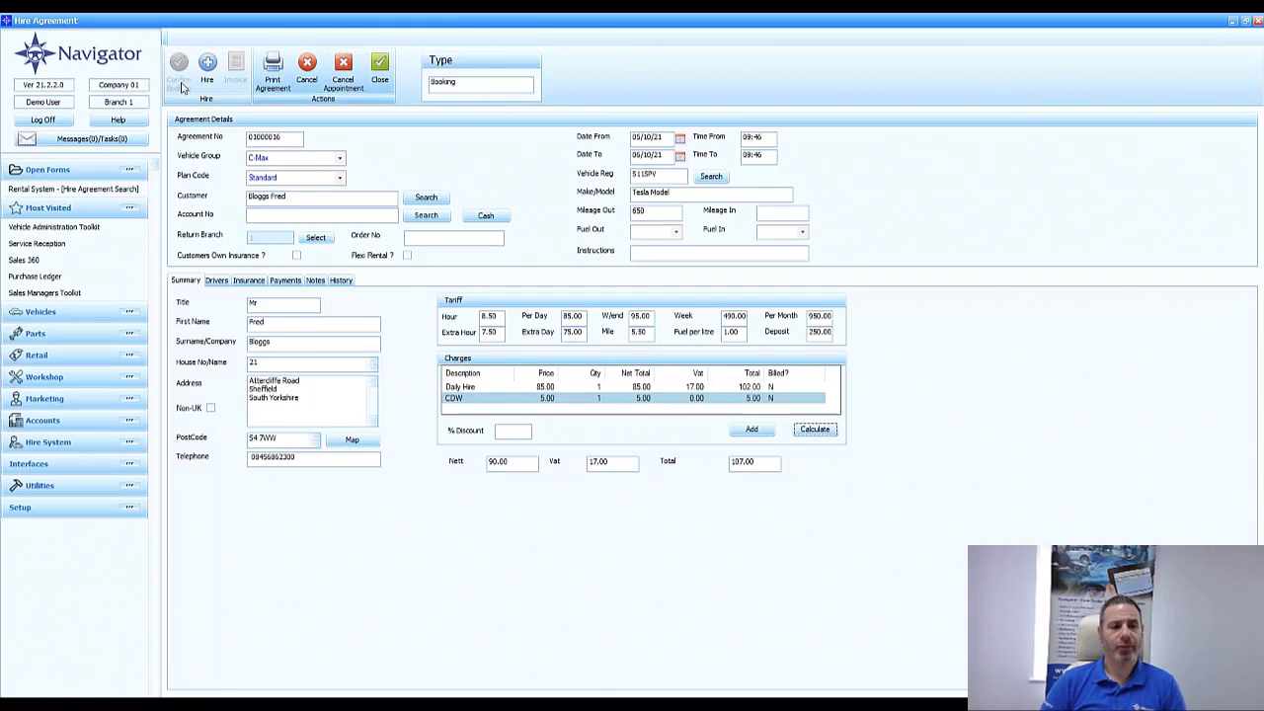
{"action": "left_click", "coordinate": [382, 79]}
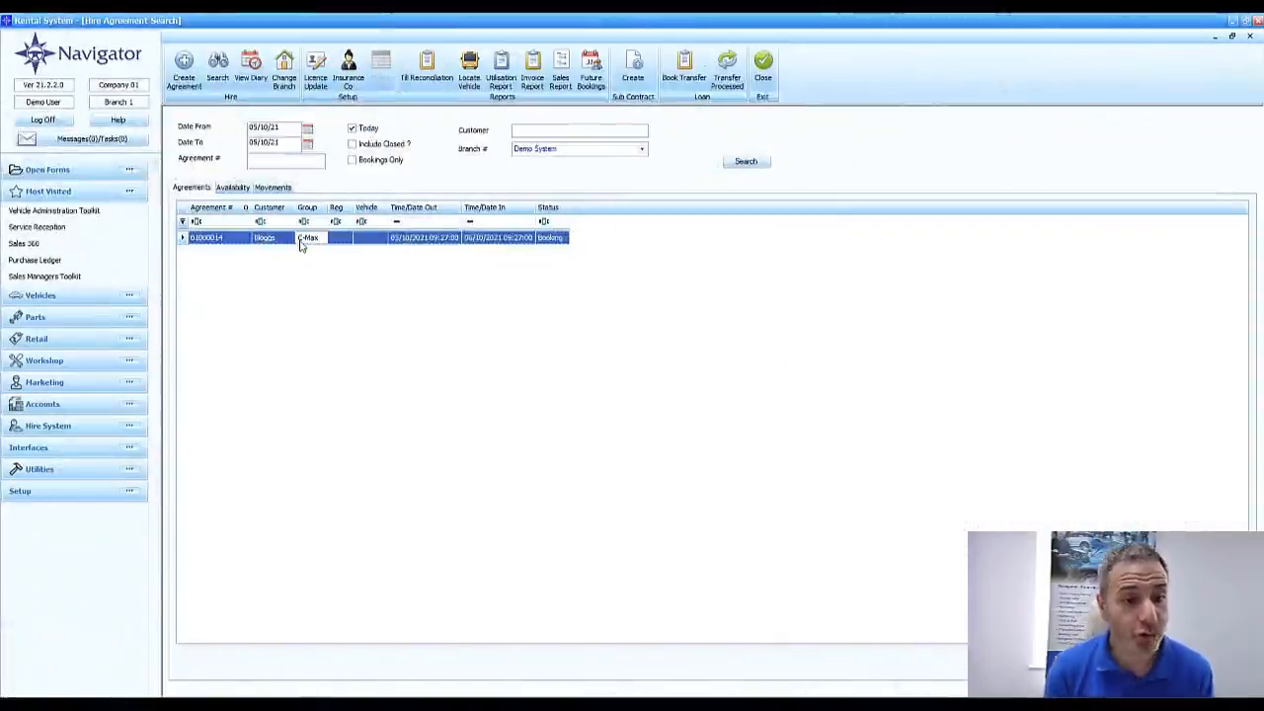
Open the C-Max booking that has no vehicle and assign the Tesla Model S P100D to it
{"action": "double_click", "coordinate": [302, 248]}
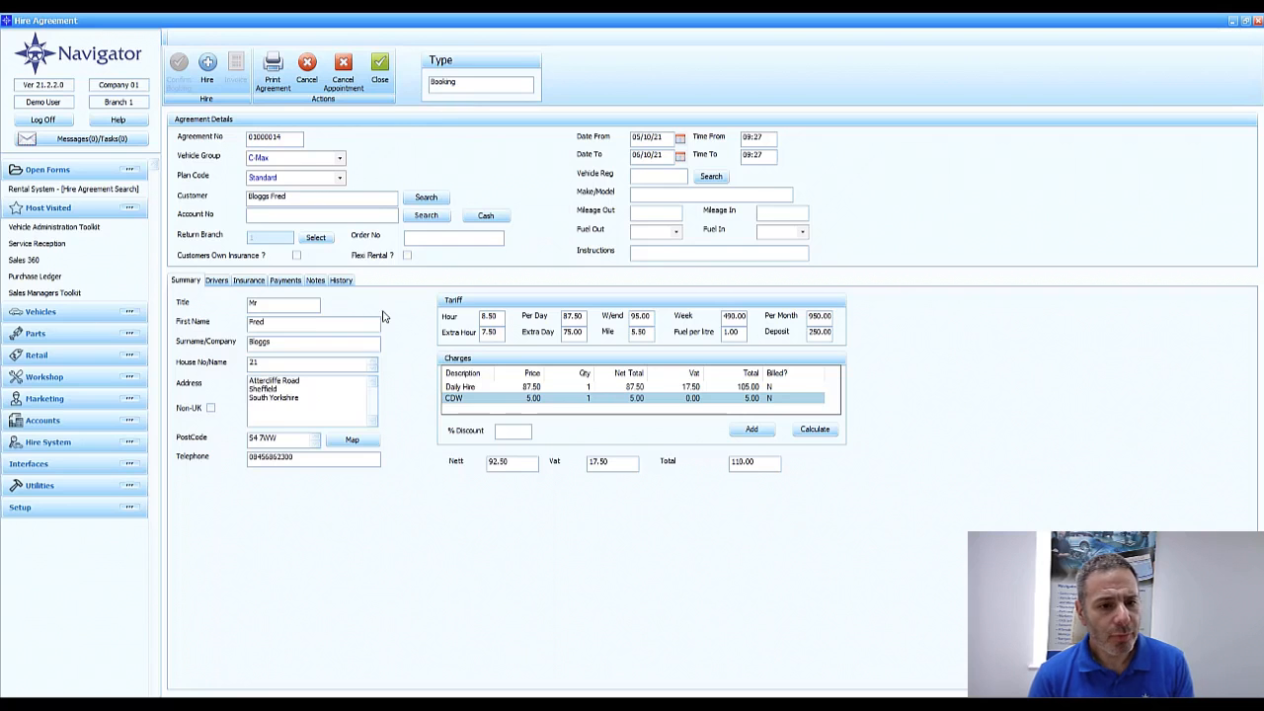
{"action": "left_click", "coordinate": [711, 176]}
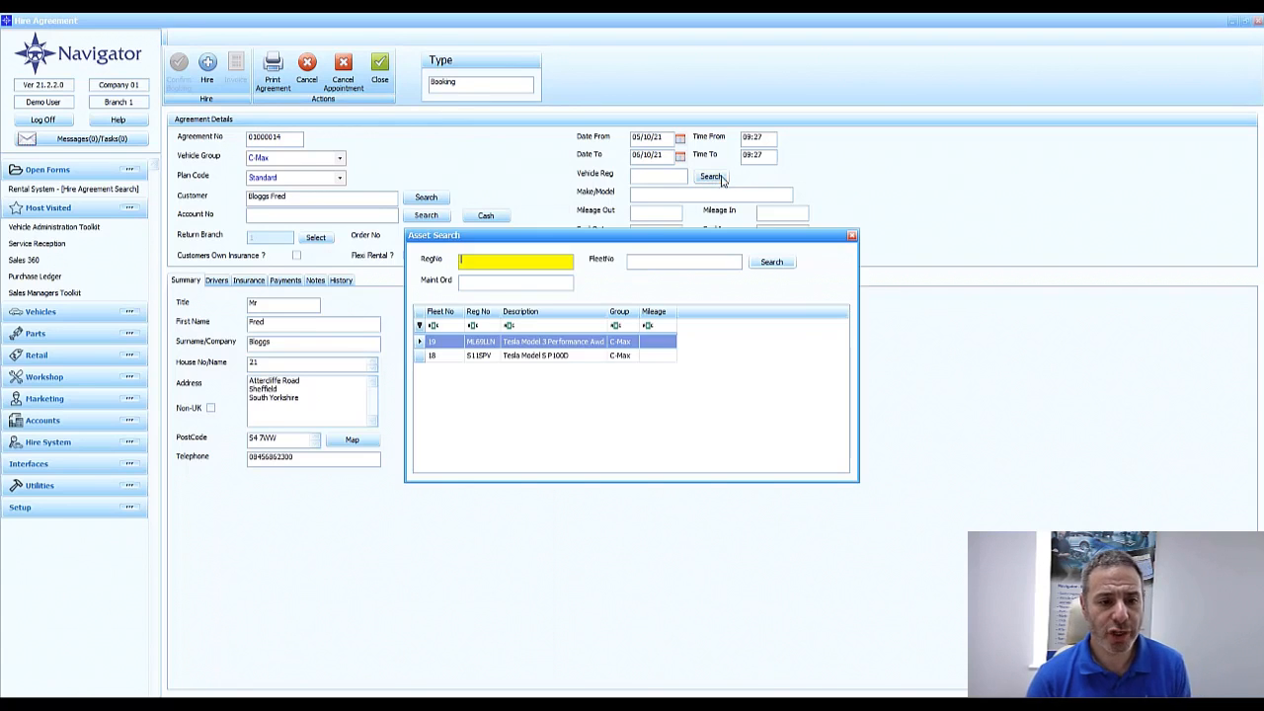
{"action": "left_click", "coordinate": [549, 360]}
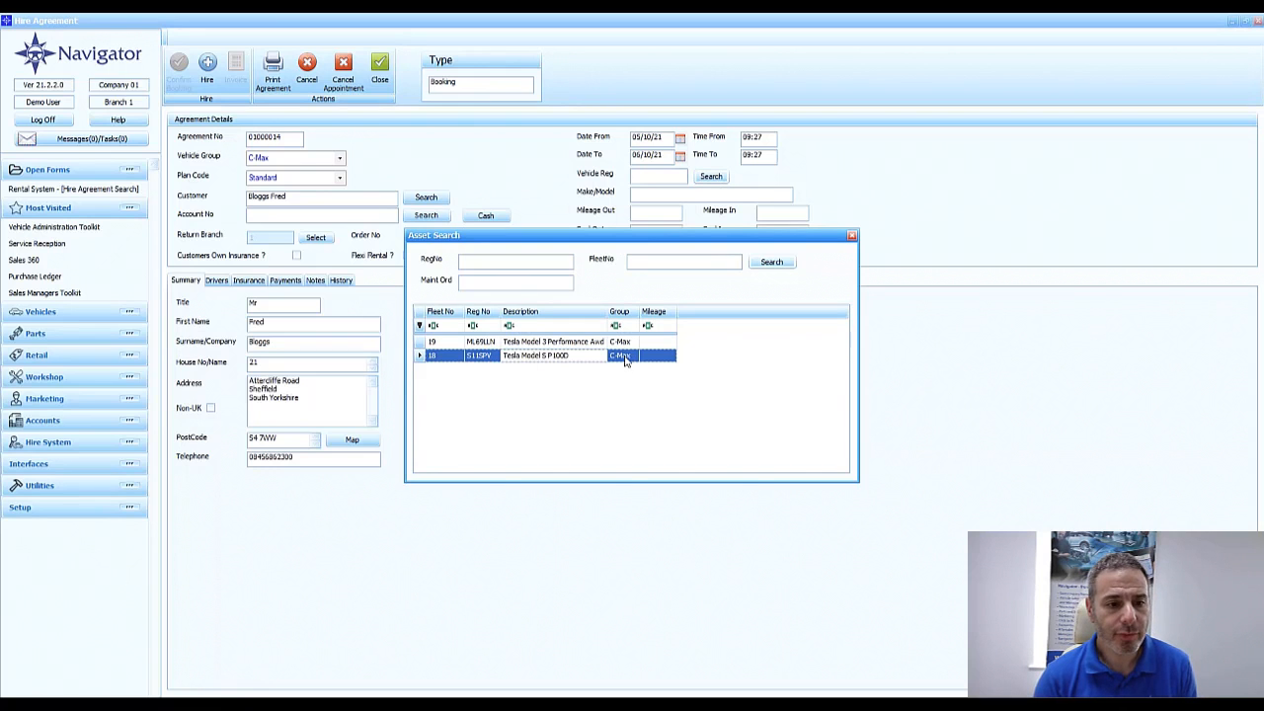
{"action": "double_click", "coordinate": [510, 362]}
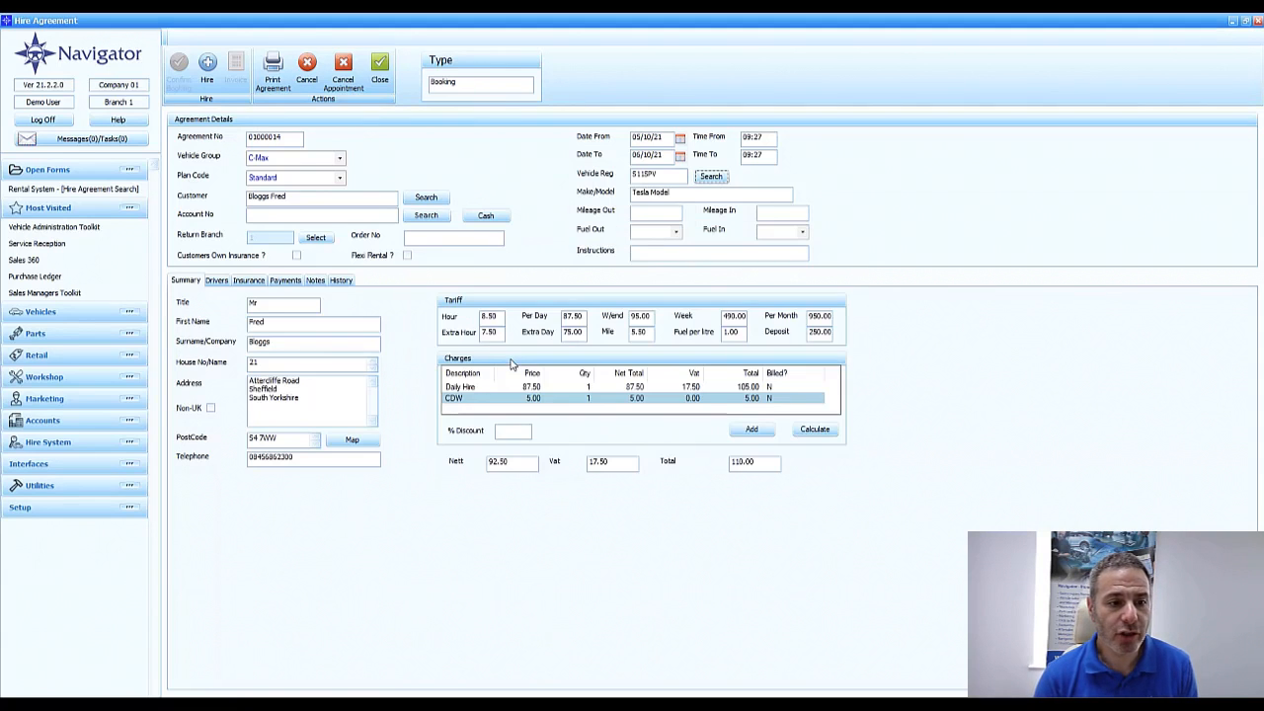
Record the vehicle's outgoing condition with Mileage Out 500 and Fuel Out 10
{"action": "left_click", "coordinate": [674, 212]}
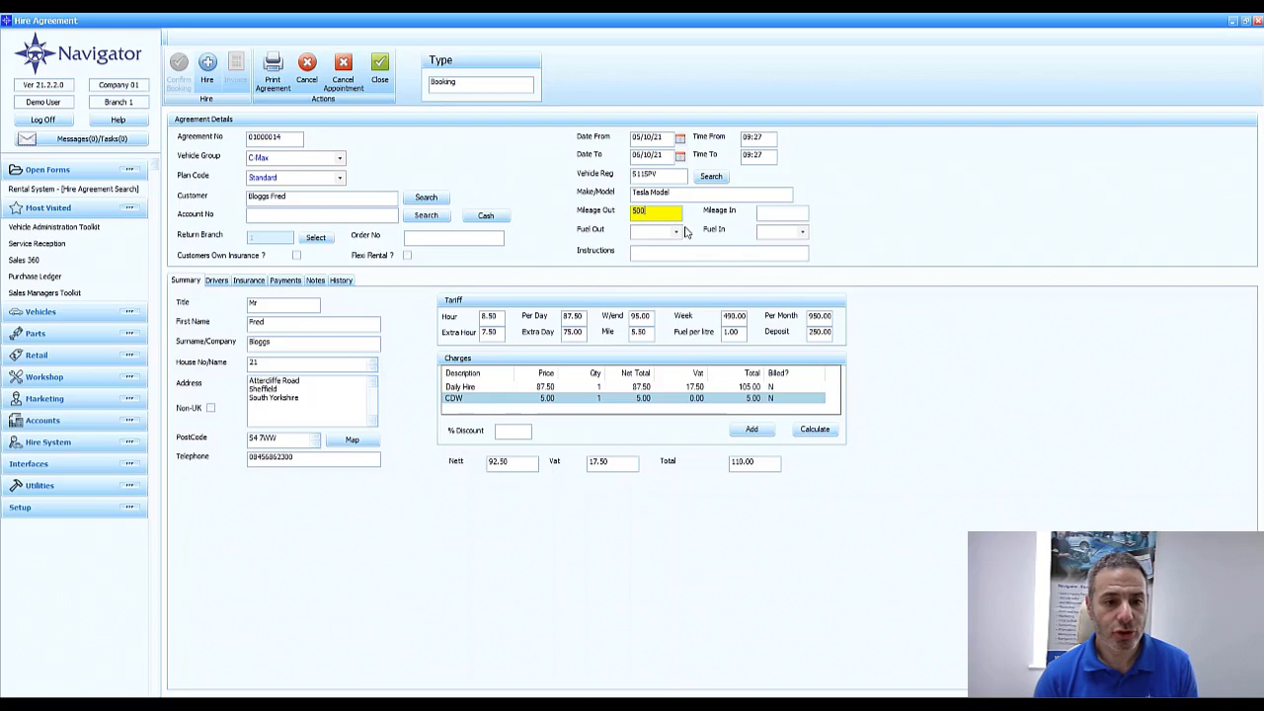
{"action": "left_click", "coordinate": [677, 232]}
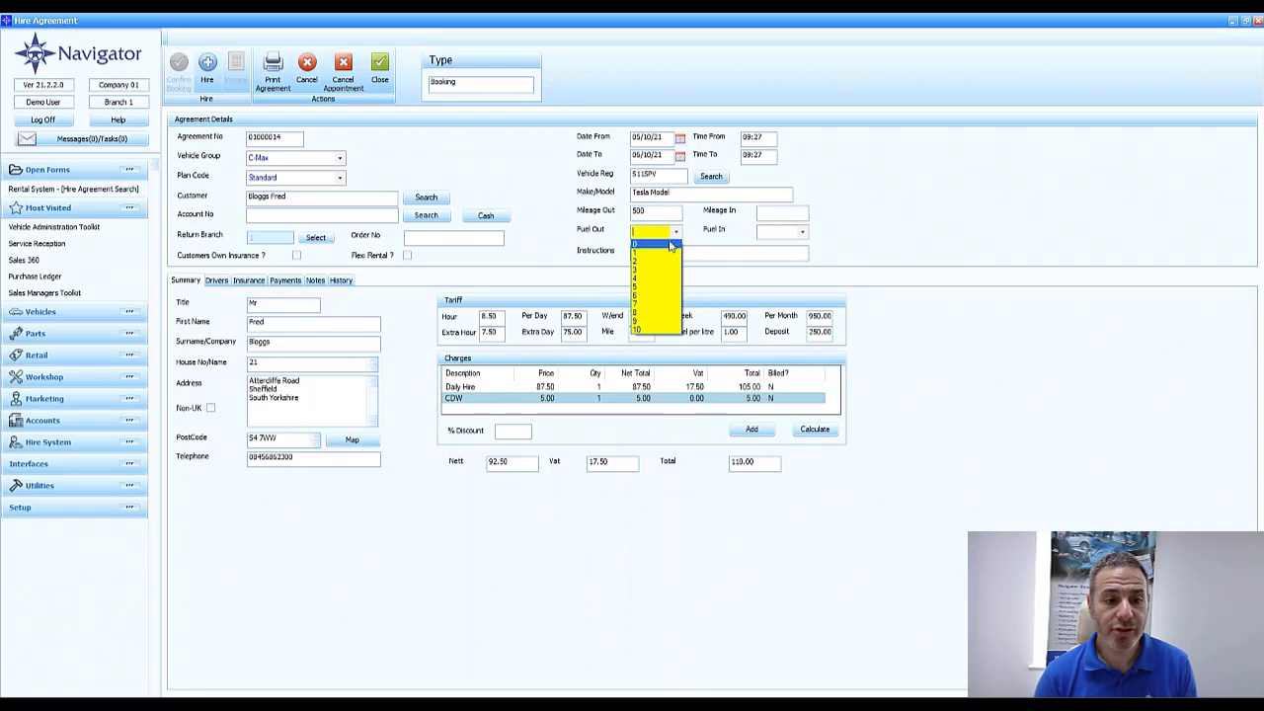
{"action": "left_click", "coordinate": [654, 331]}
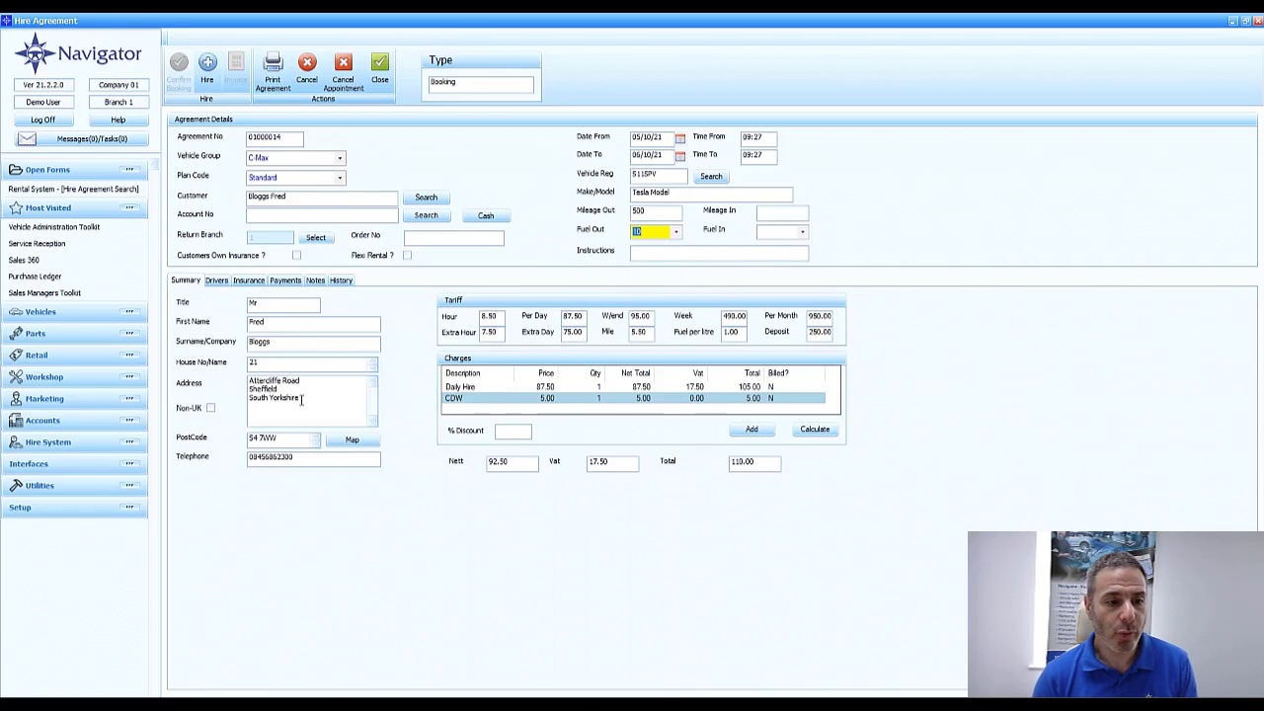
Enter the main driver's licence number to load the stored driver details into the booking
{"action": "left_click", "coordinate": [218, 283]}
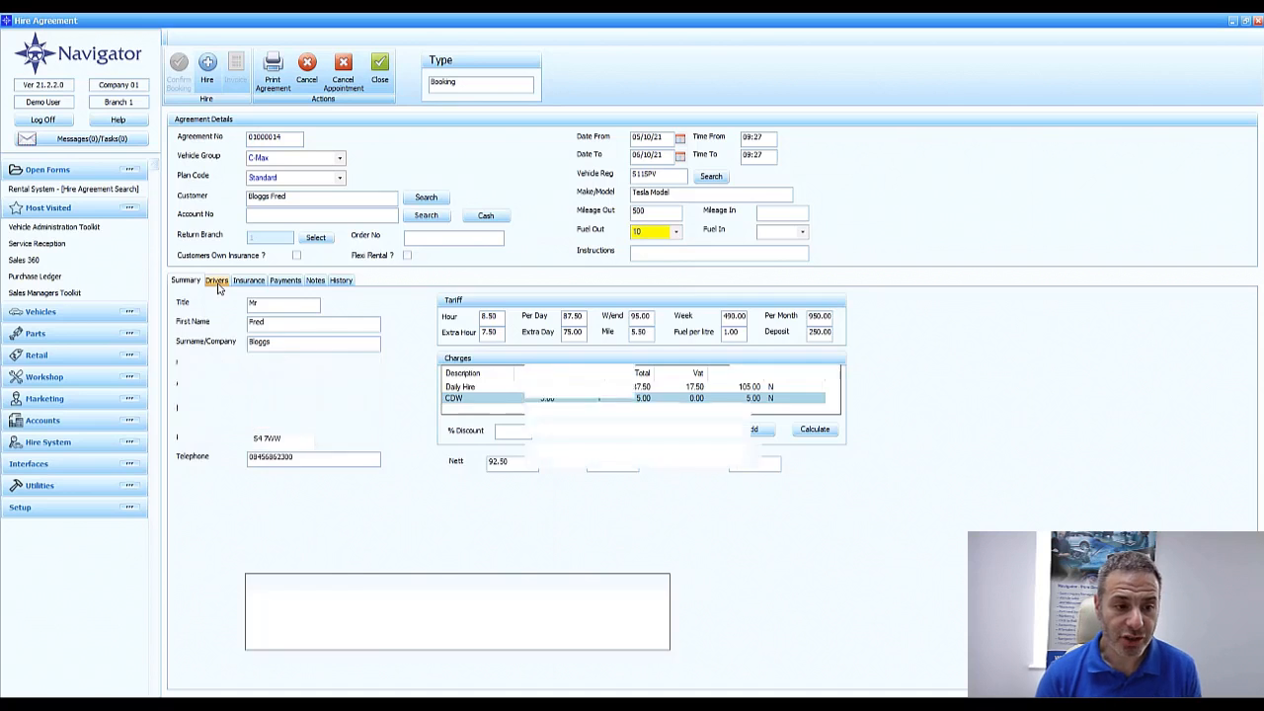
{"action": "left_click", "coordinate": [294, 309]}
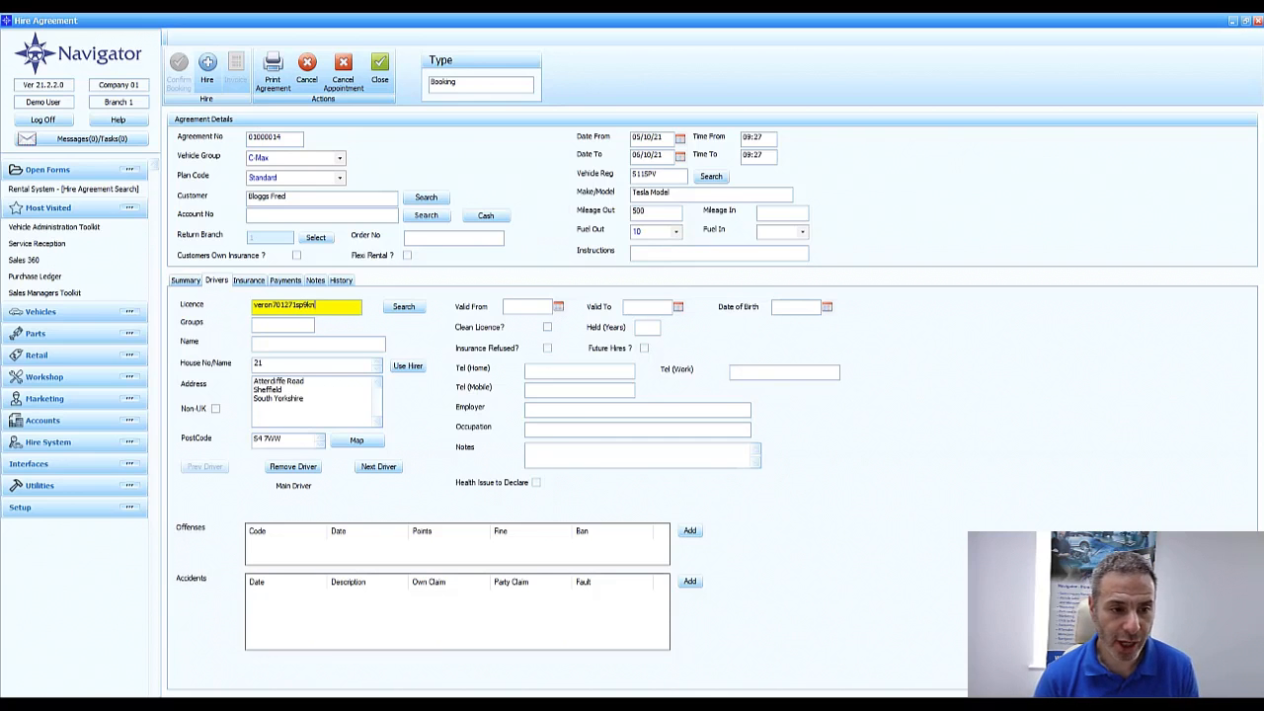
{"action": "key", "text": "Tab"}
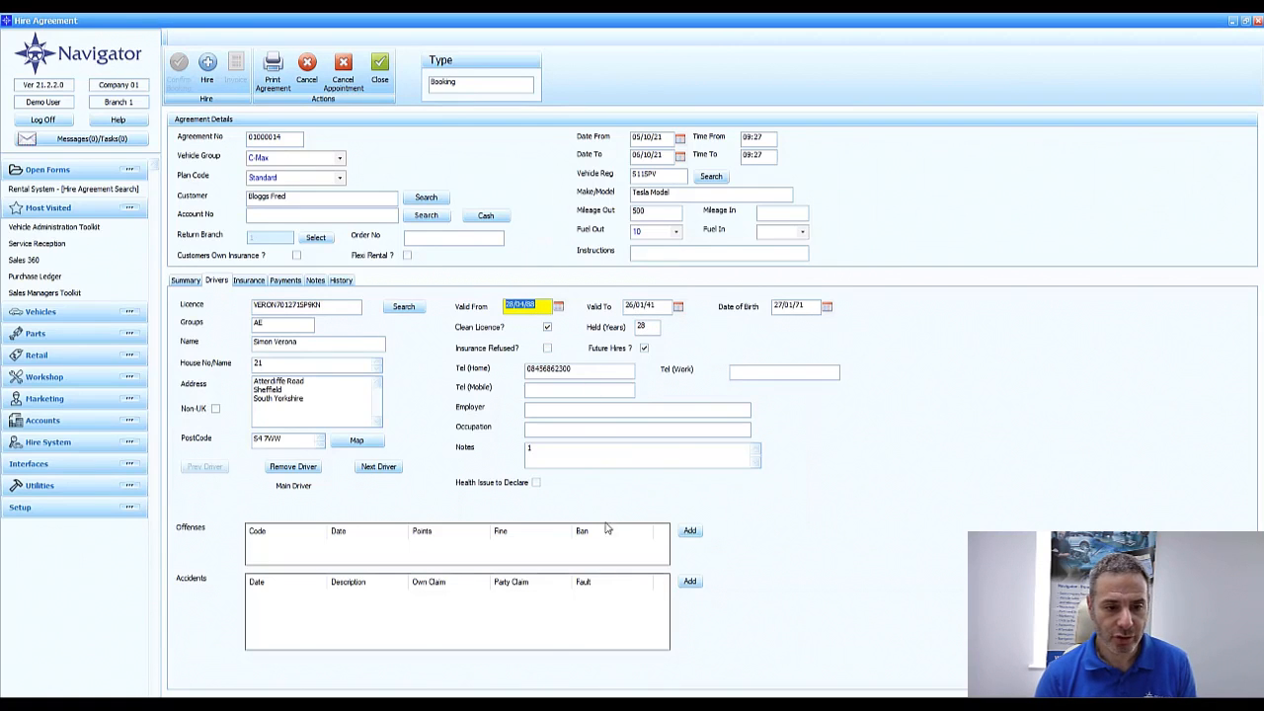
Add an offence to the main driver with code sp30, date 01/10/18, 3 points and a fine of 100
{"action": "left_click", "coordinate": [354, 547]}
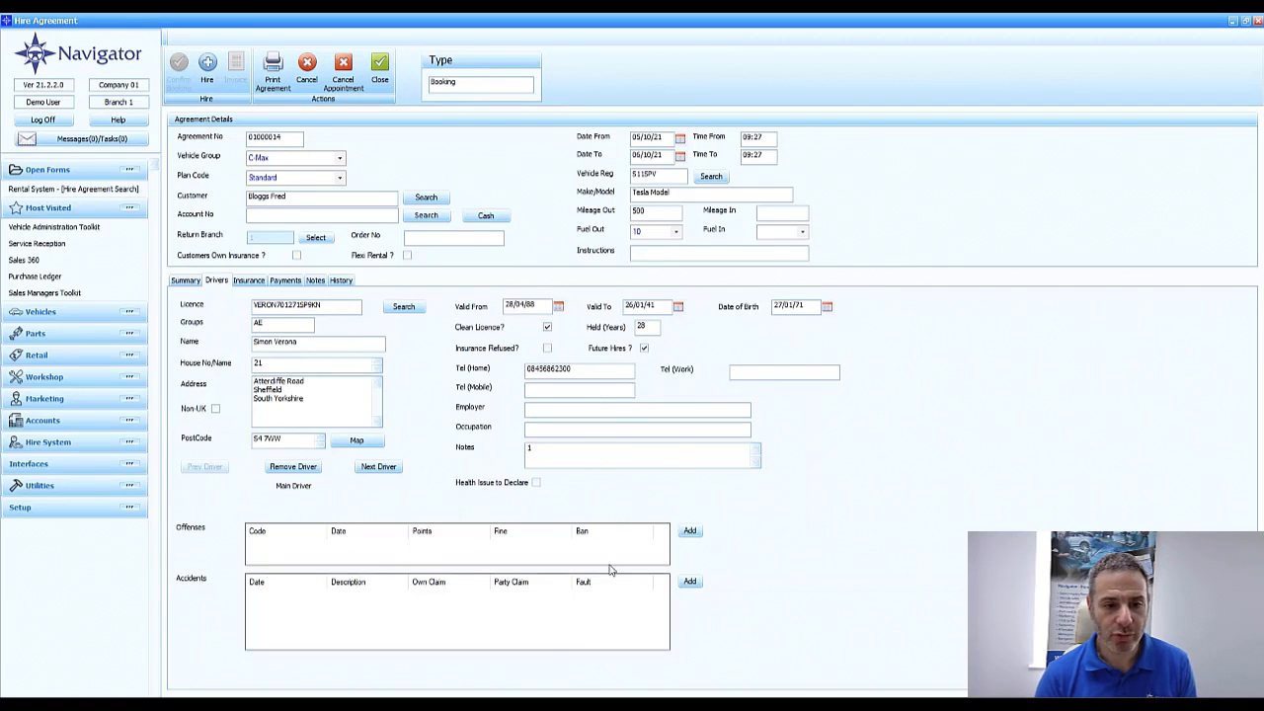
{"action": "left_click", "coordinate": [689, 532]}
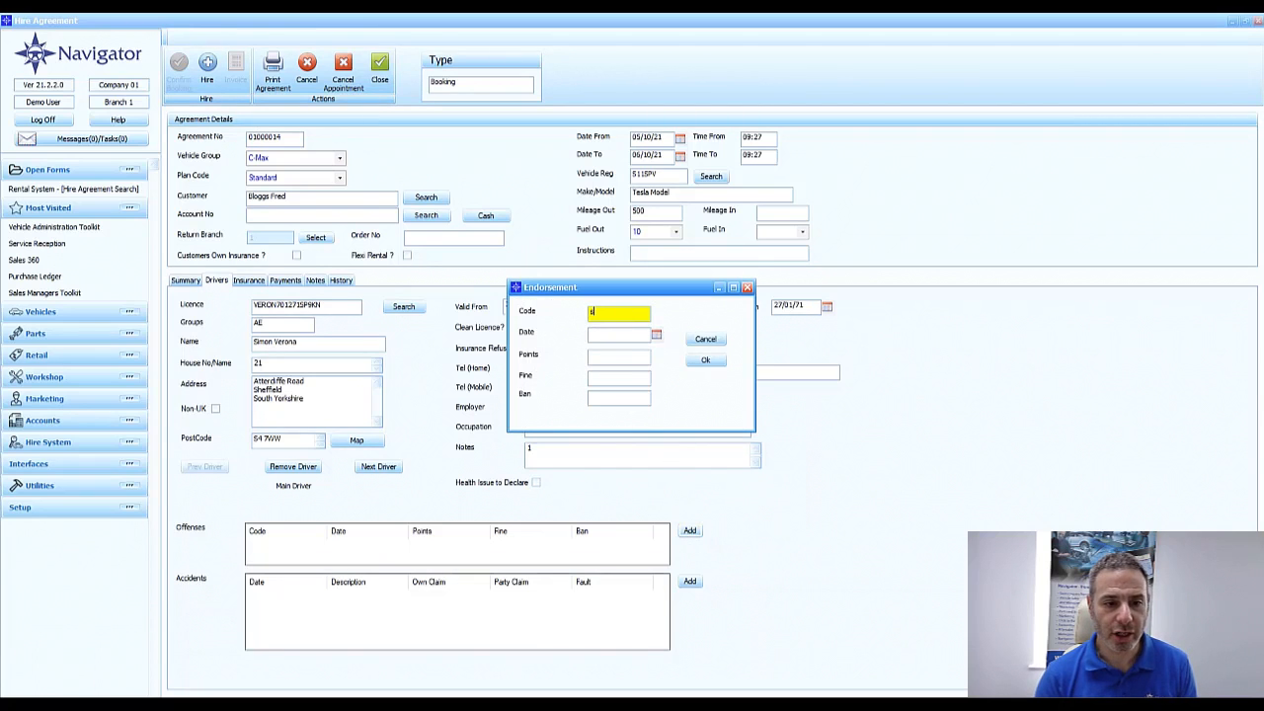
{"action": "key", "text": "Tab"}
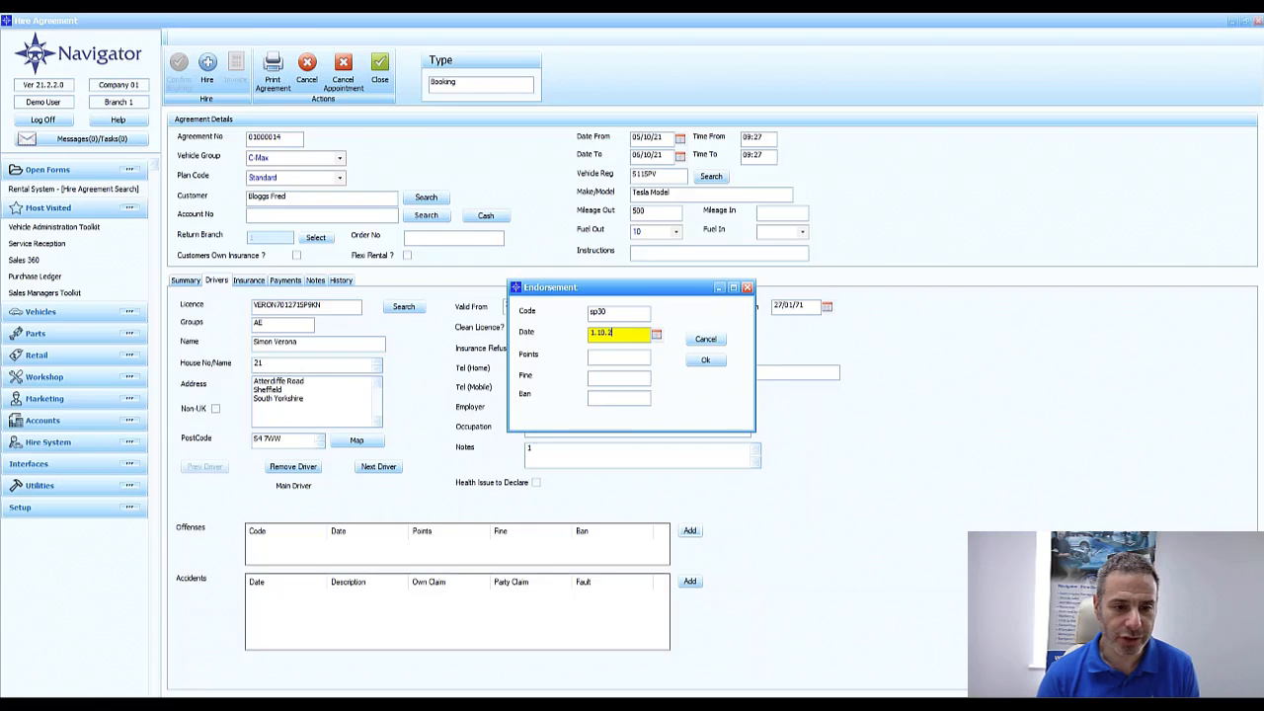
{"action": "key", "text": "Tab"}
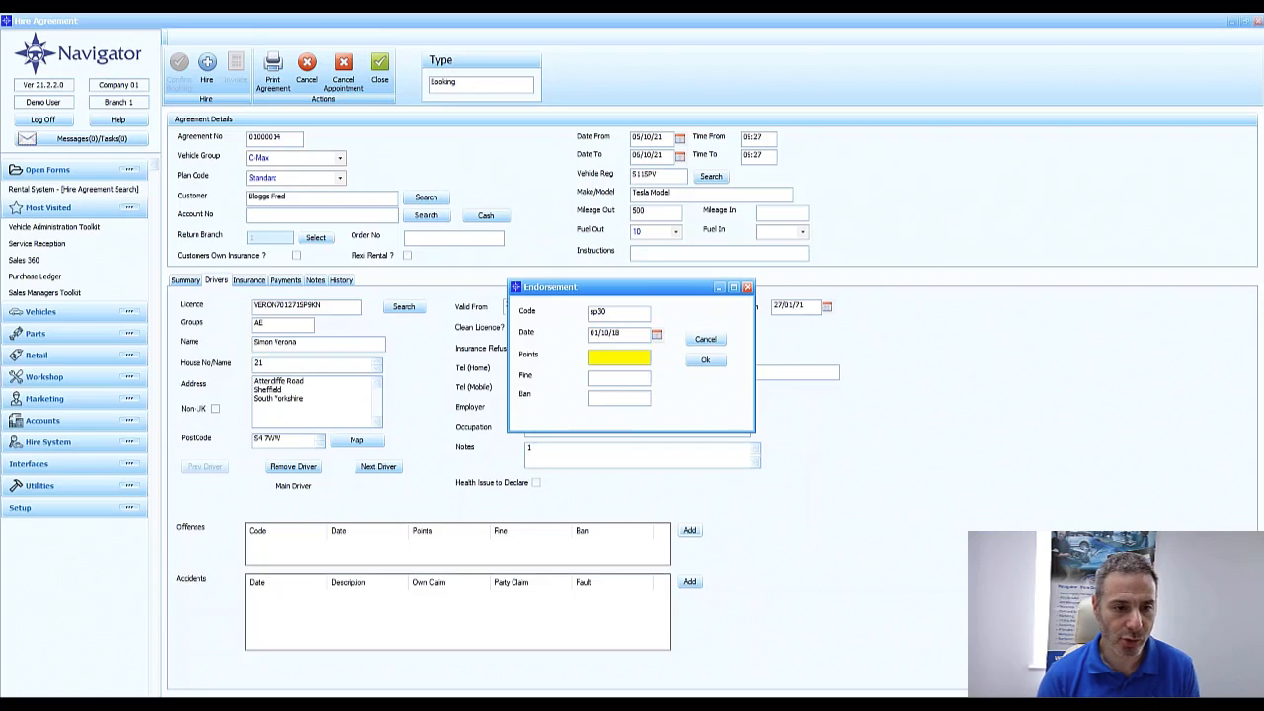
{"action": "type", "text": "3"}
{"action": "key", "text": "Tab"}
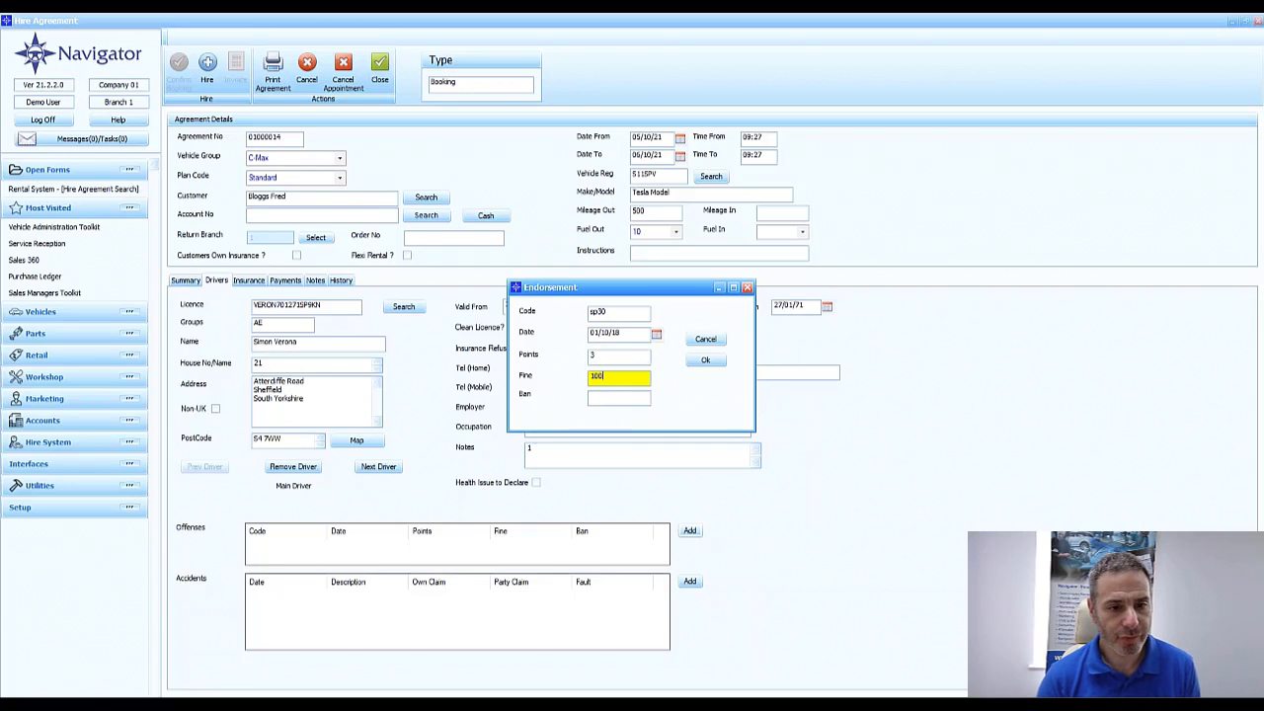
{"action": "type", "text": "100"}
{"action": "left_click", "coordinate": [705, 360]}
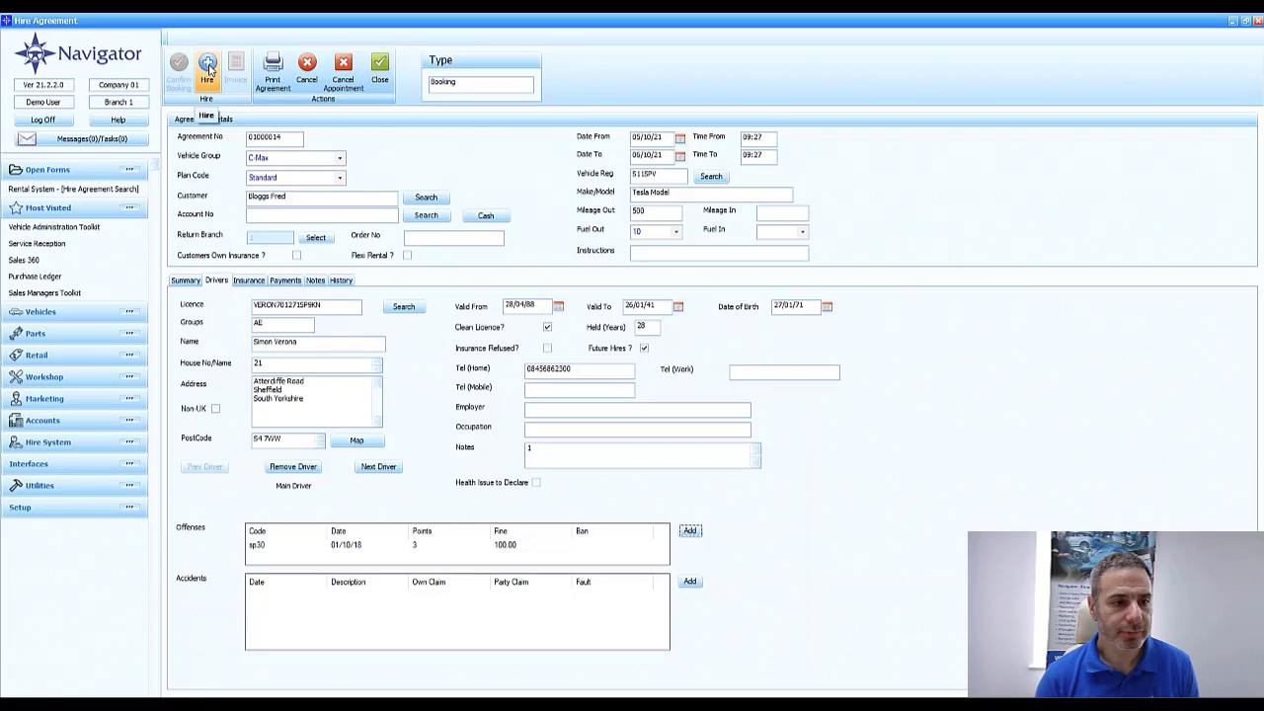
Convert the booking to a hire and confirm the 360.00 credit card payment
{"action": "left_click", "coordinate": [208, 69]}
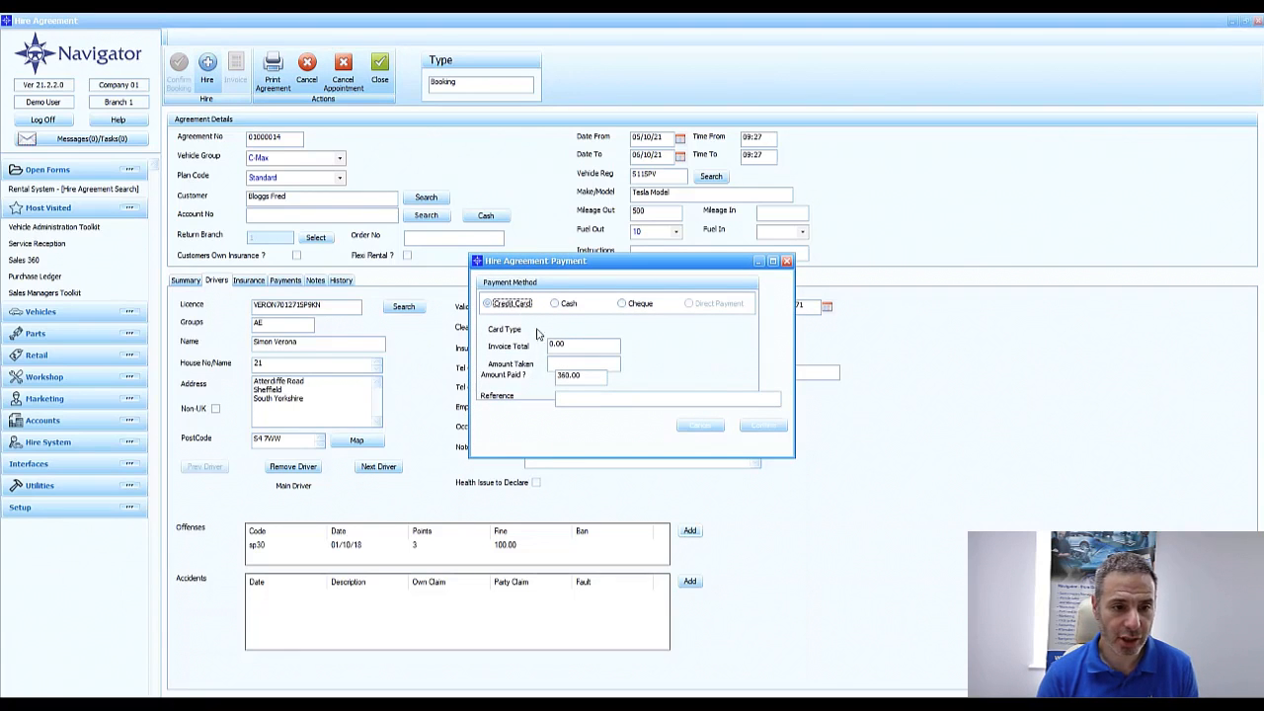
{"action": "left_click", "coordinate": [759, 426]}
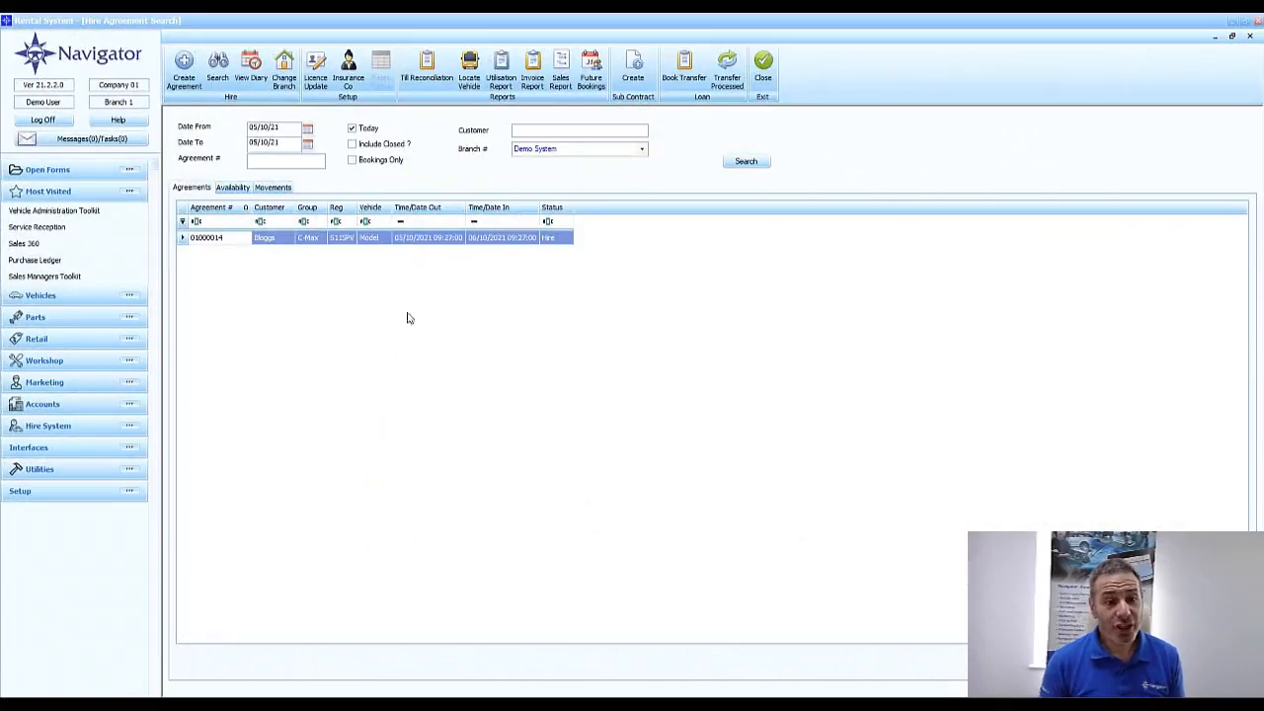
Reopen the Tesla hire agreement and extend its Date To to 07/10/21
{"action": "double_click", "coordinate": [486, 246]}
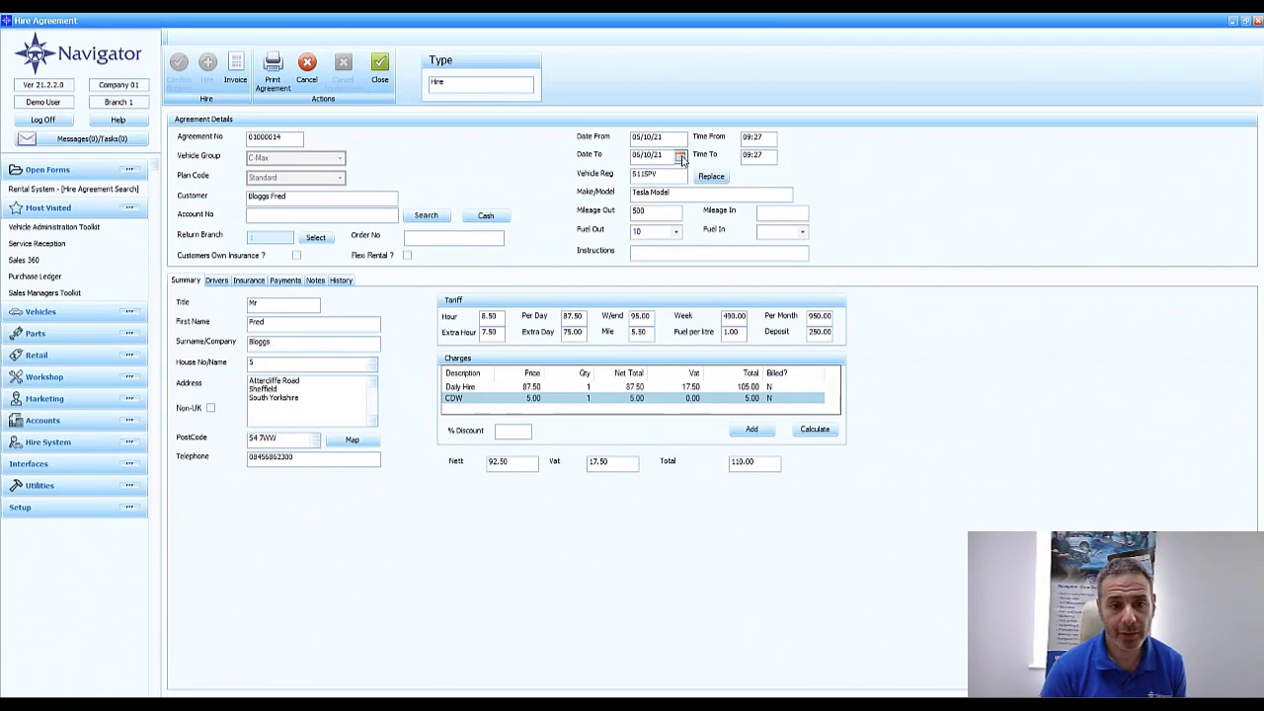
{"action": "left_click", "coordinate": [681, 157]}
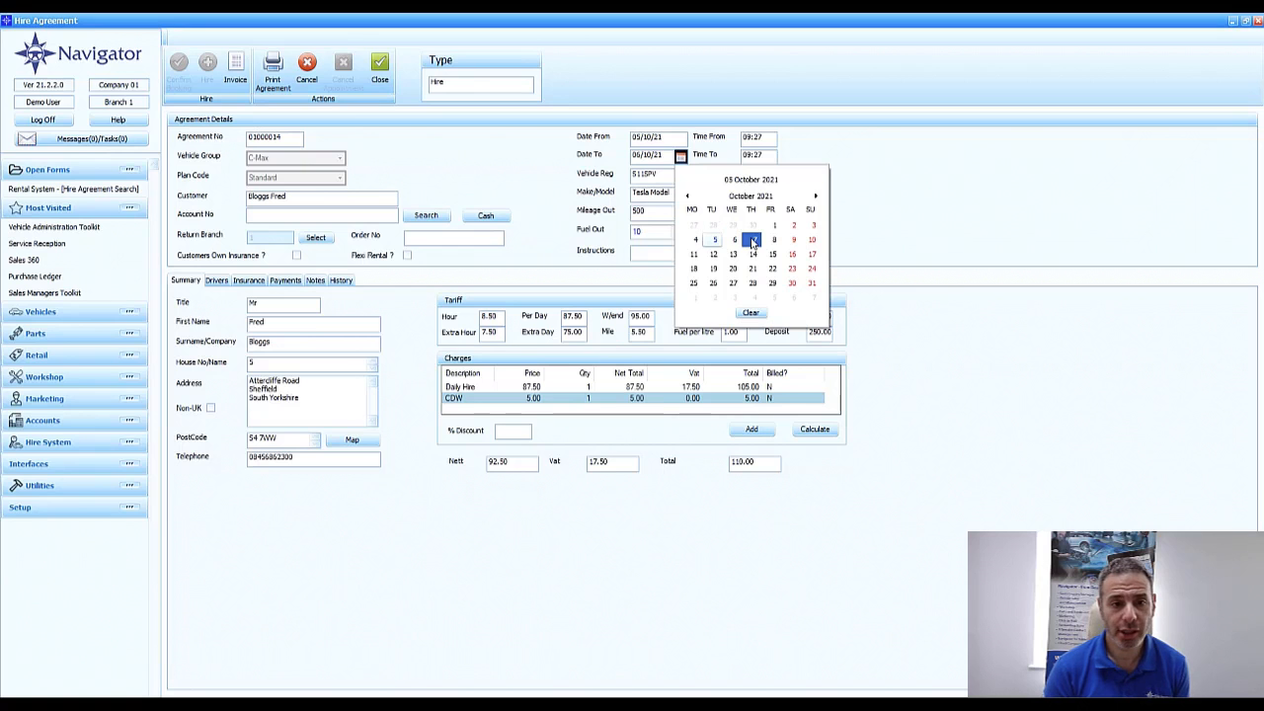
{"action": "left_click", "coordinate": [752, 241]}
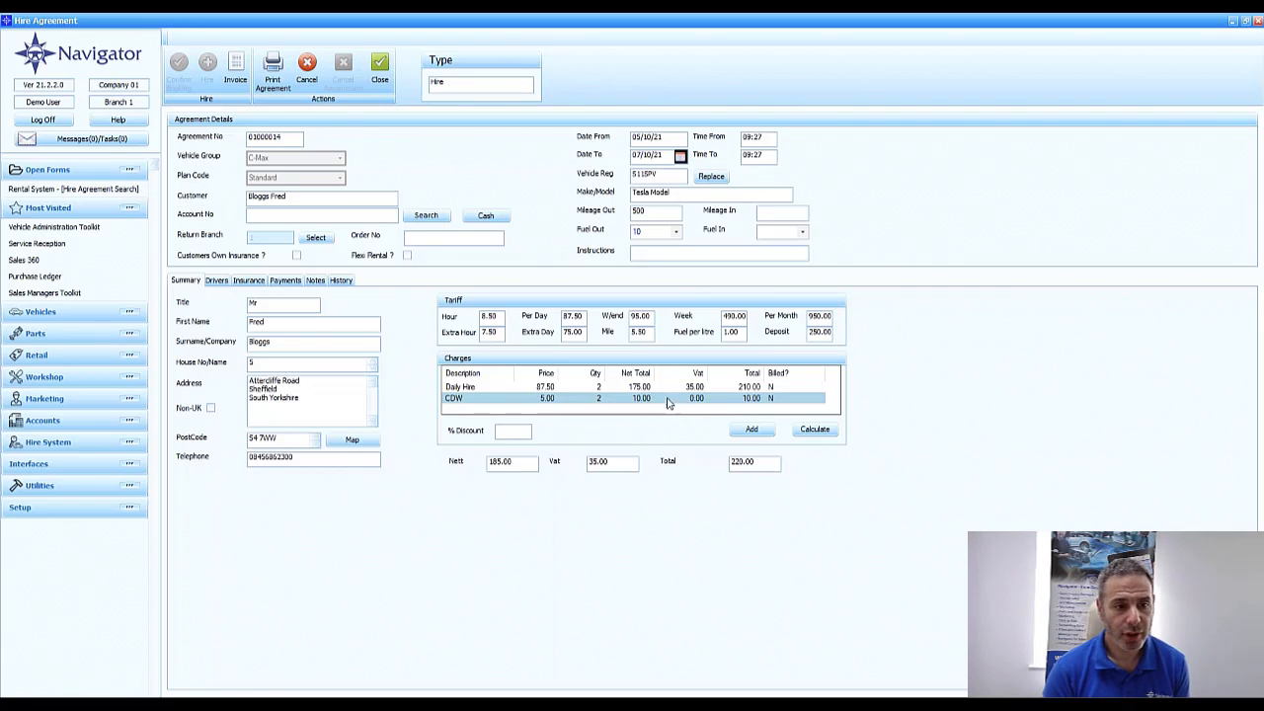
Add a credit card payment of 110.00 to the hire agreement for the outstanding balance
{"action": "left_click", "coordinate": [283, 281]}
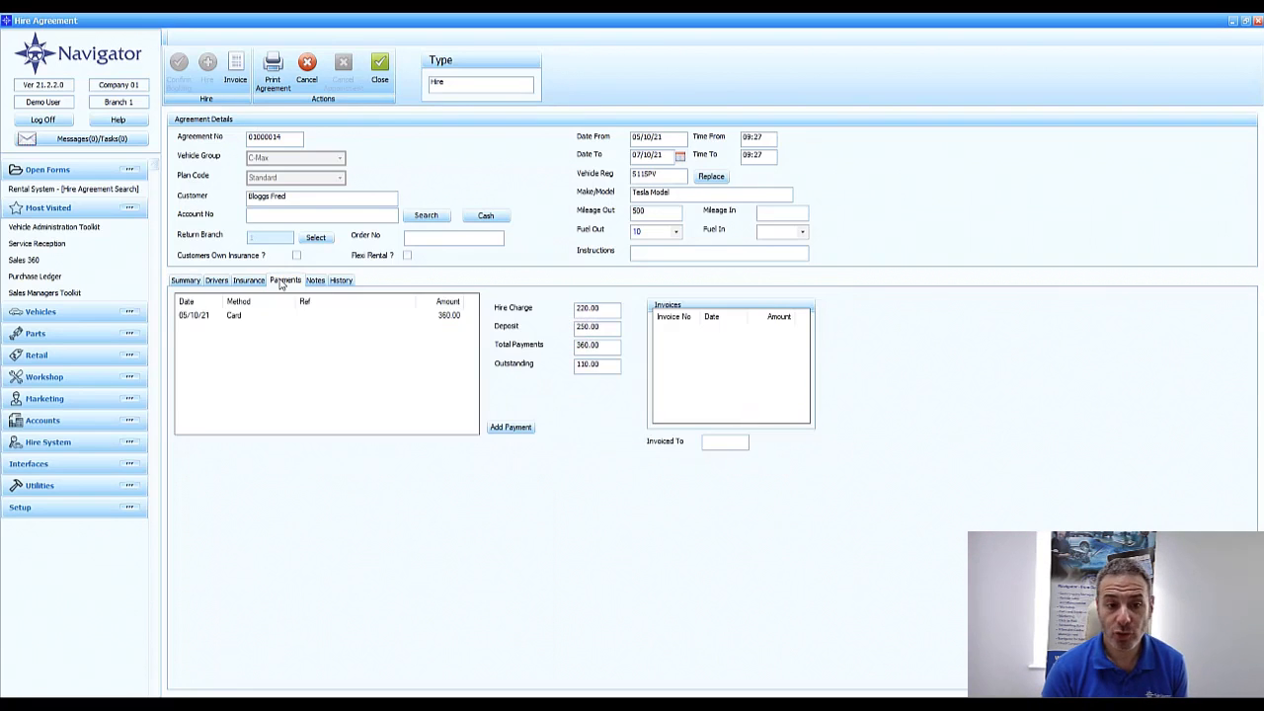
{"action": "left_click", "coordinate": [511, 429]}
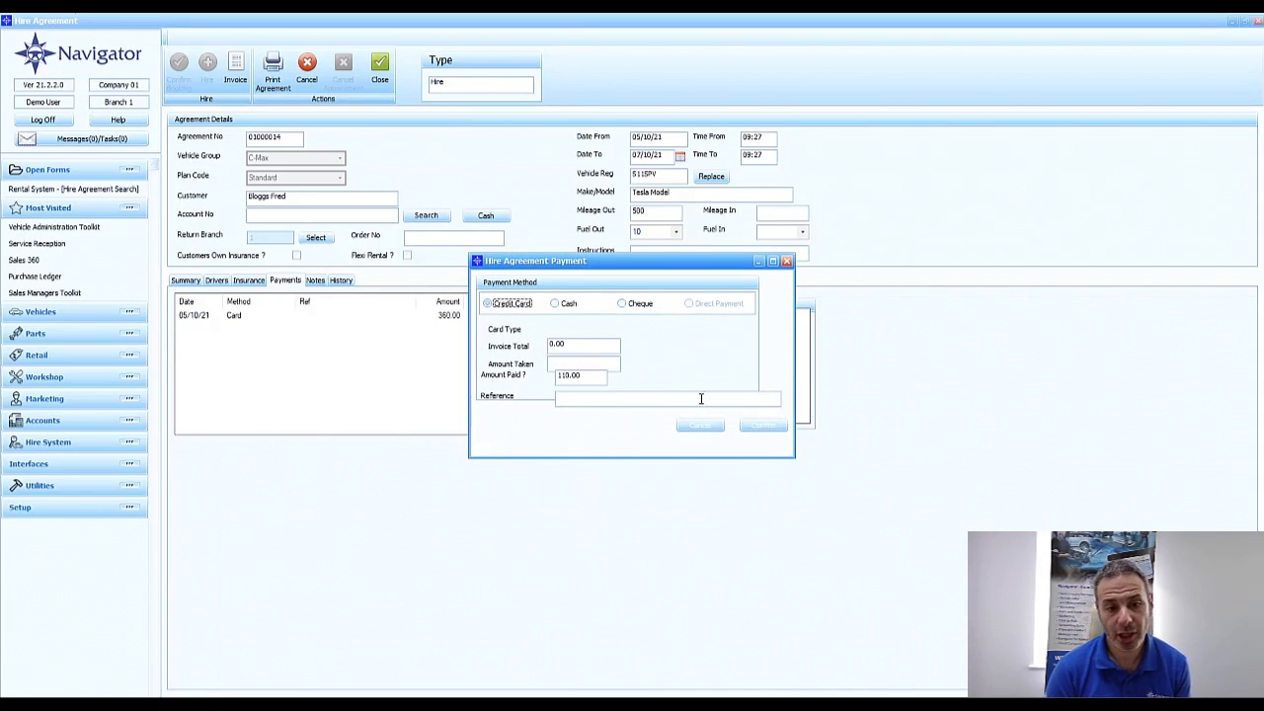
{"action": "left_click", "coordinate": [765, 426]}
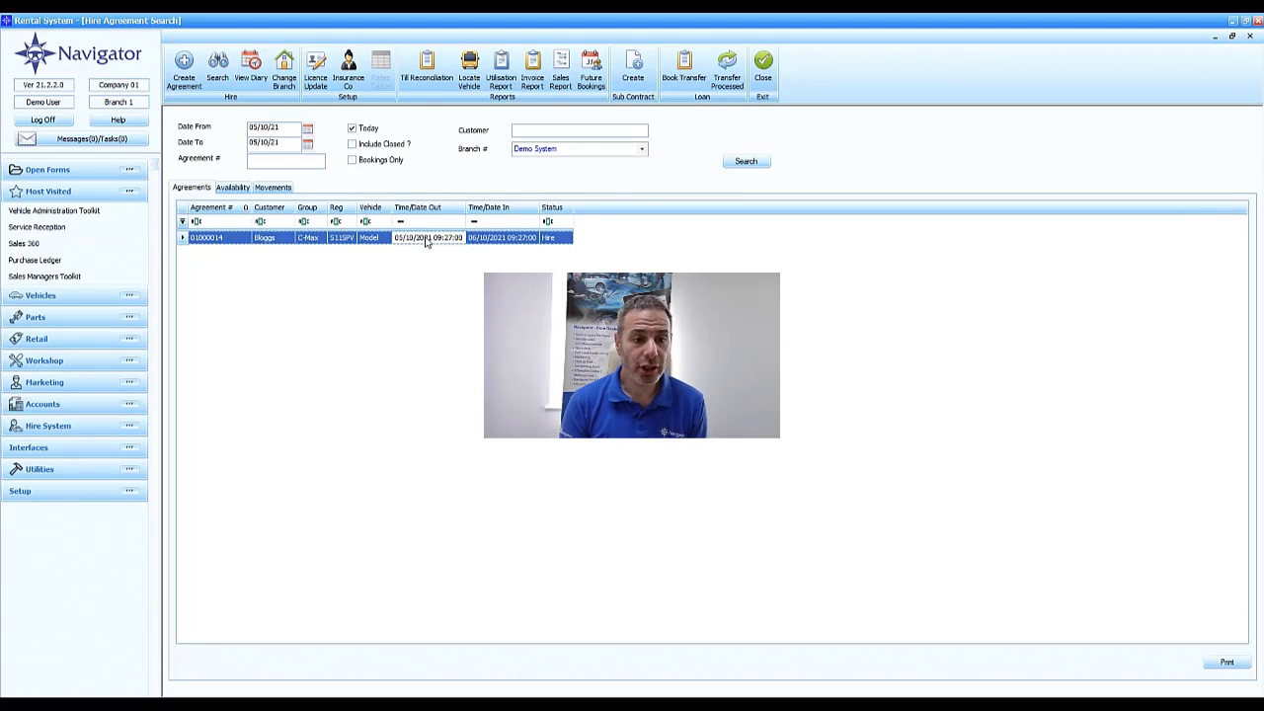
Reopen the hire agreement, start closing it for invoicing, set the return date to 06/10/21 and recalculate the charges
{"action": "double_click", "coordinate": [425, 242]}
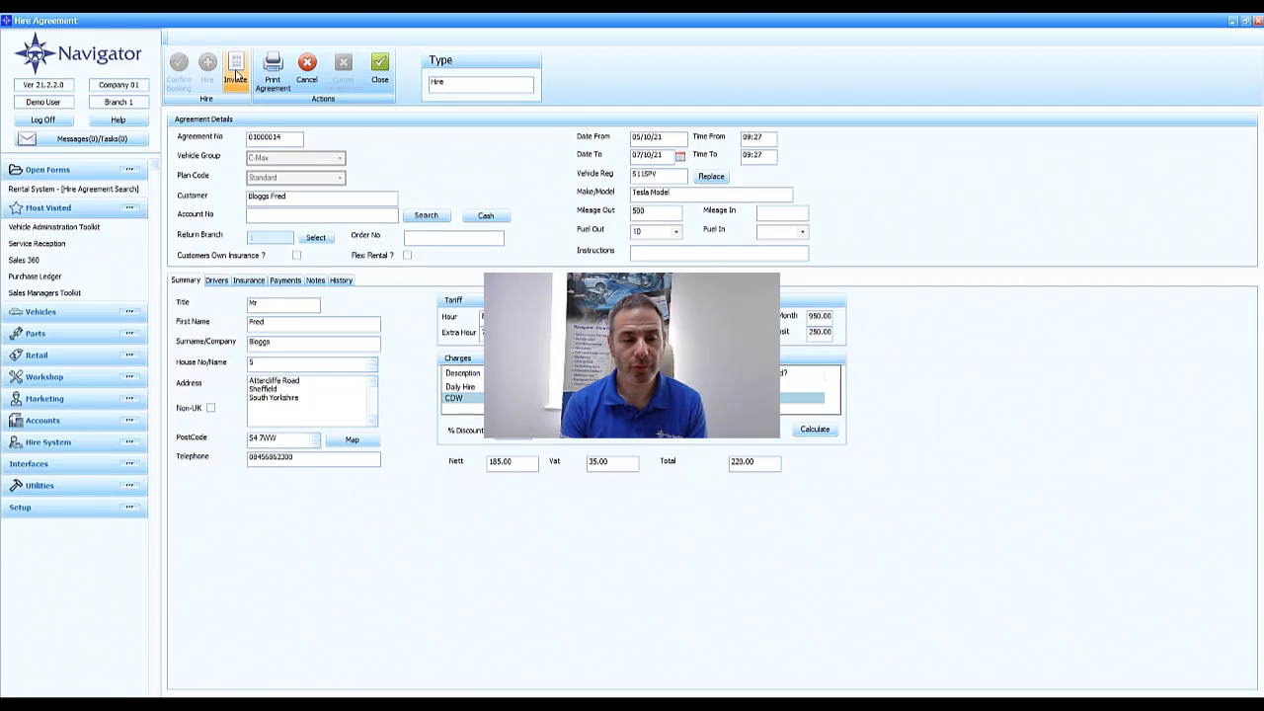
{"action": "left_click", "coordinate": [236, 87]}
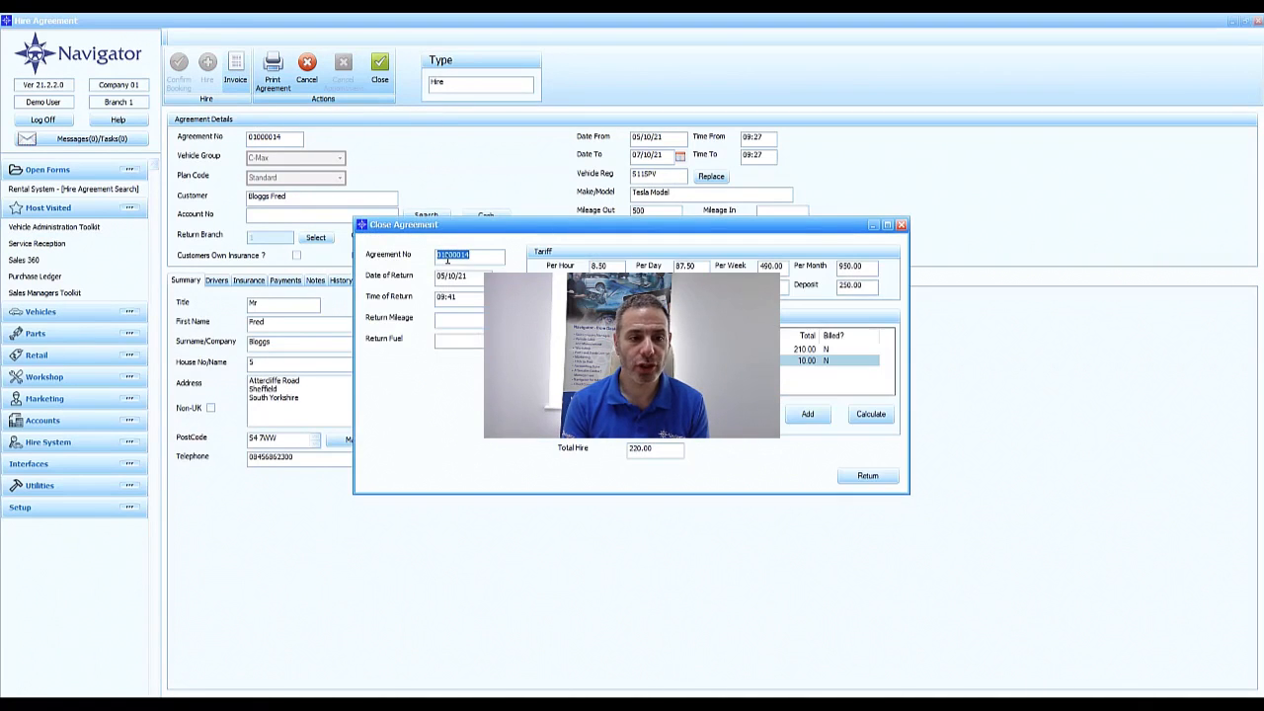
{"action": "left_click", "coordinate": [498, 277]}
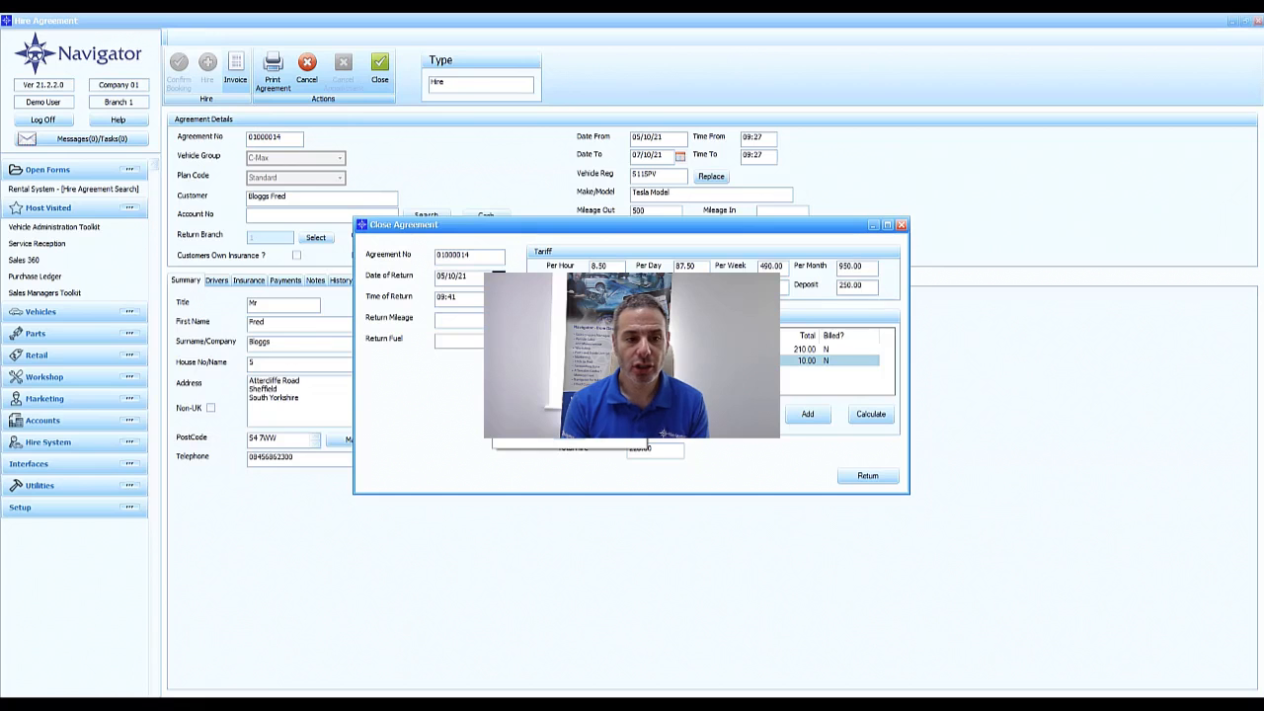
{"action": "left_click", "coordinate": [553, 369]}
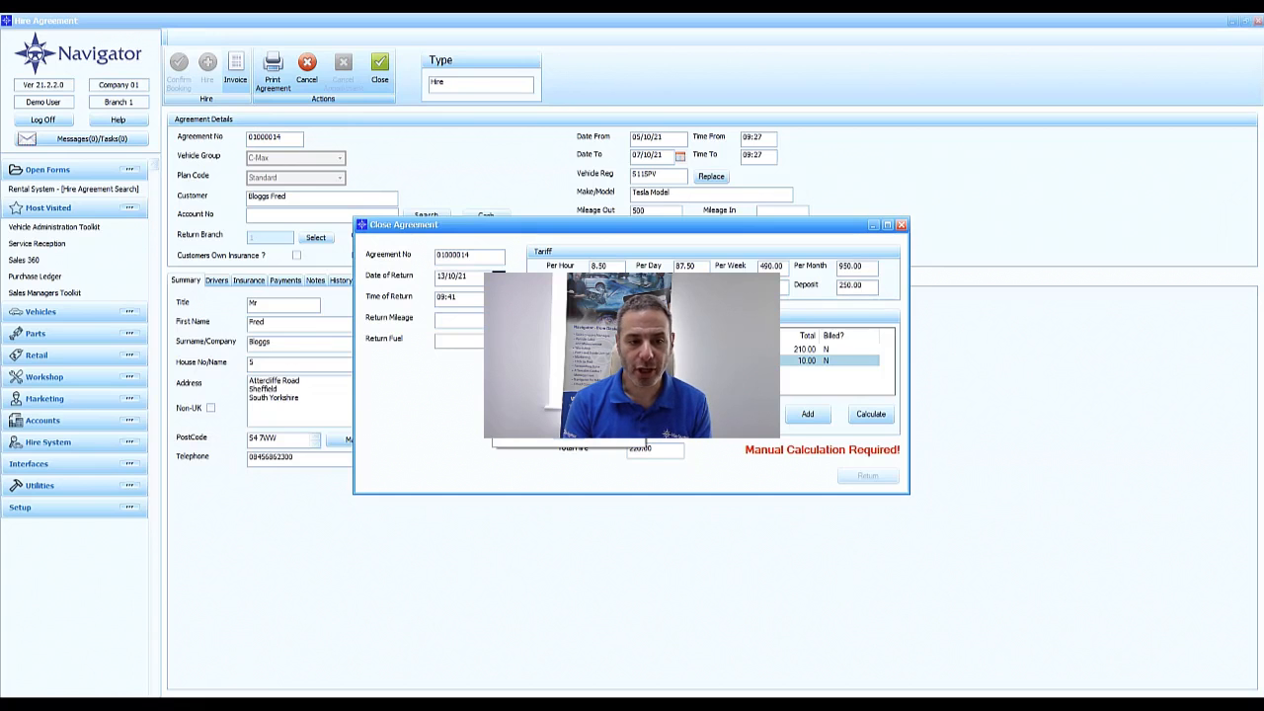
{"action": "left_click", "coordinate": [872, 414]}
Record Return Mileage 650 and Return Fuel 7, recalculate the charges and return the vehicle
{"action": "left_click", "coordinate": [470, 320]}
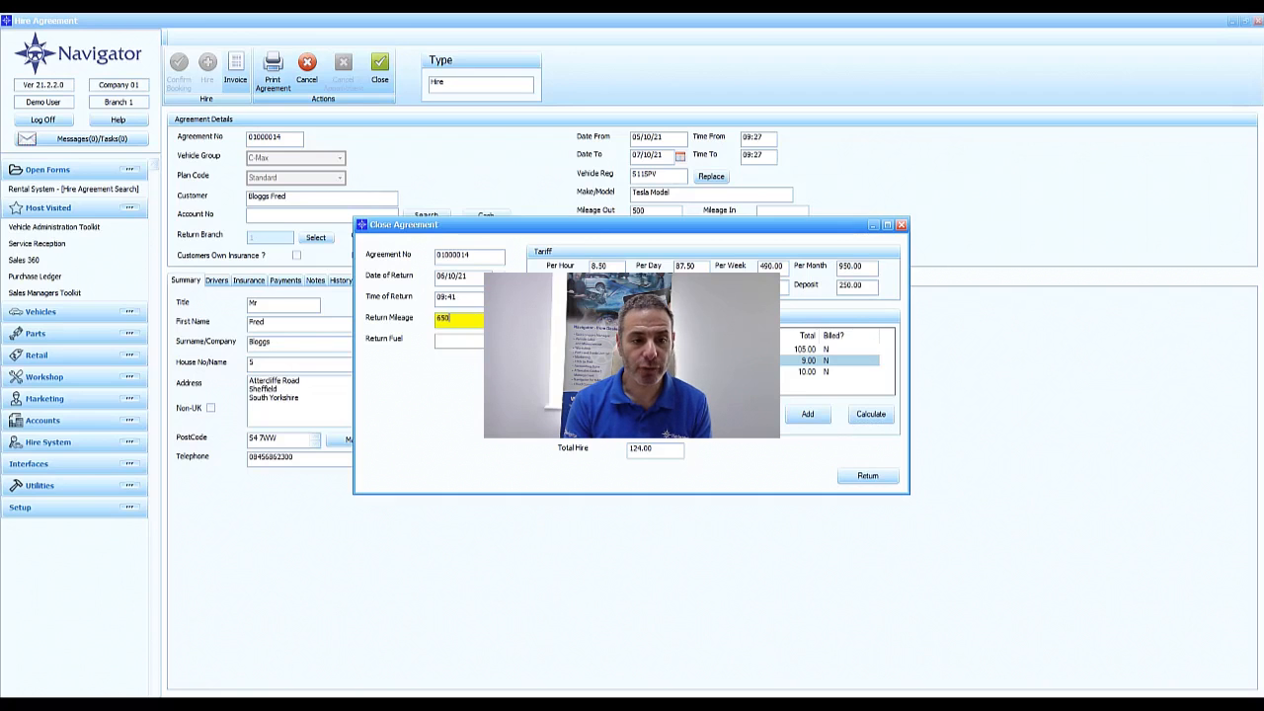
{"action": "left_click", "coordinate": [486, 341]}
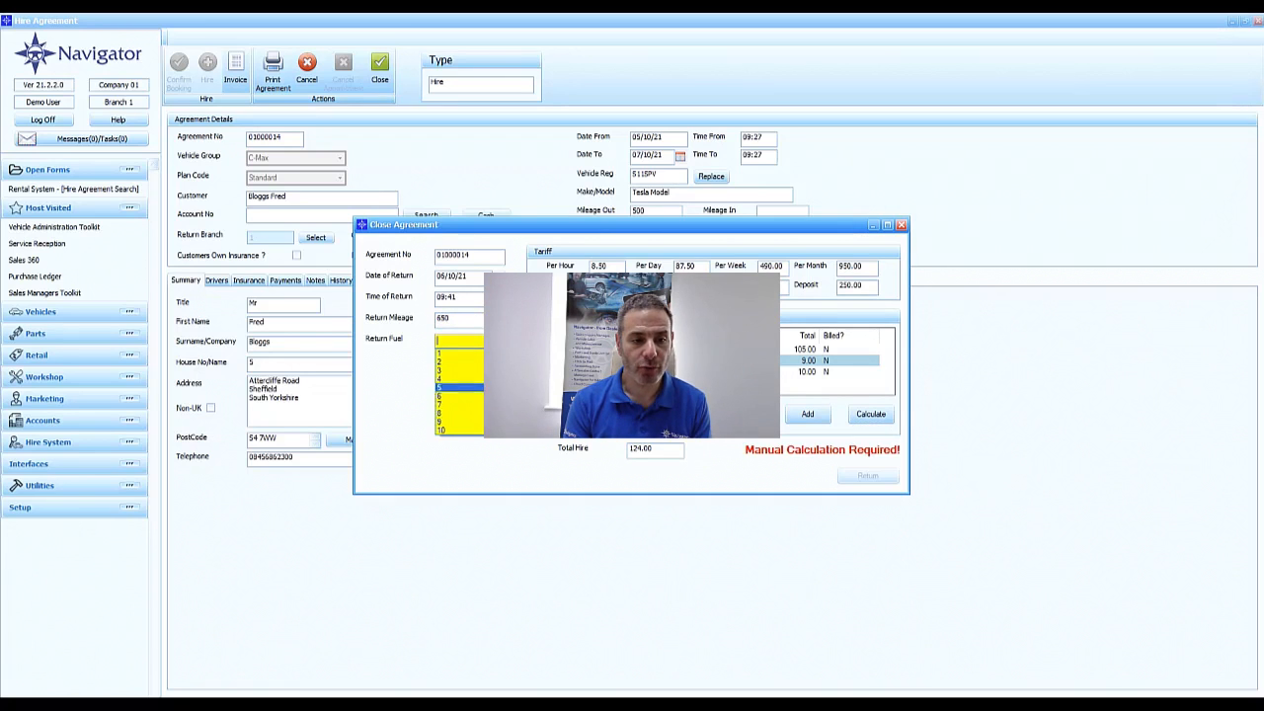
{"action": "left_click", "coordinate": [459, 406]}
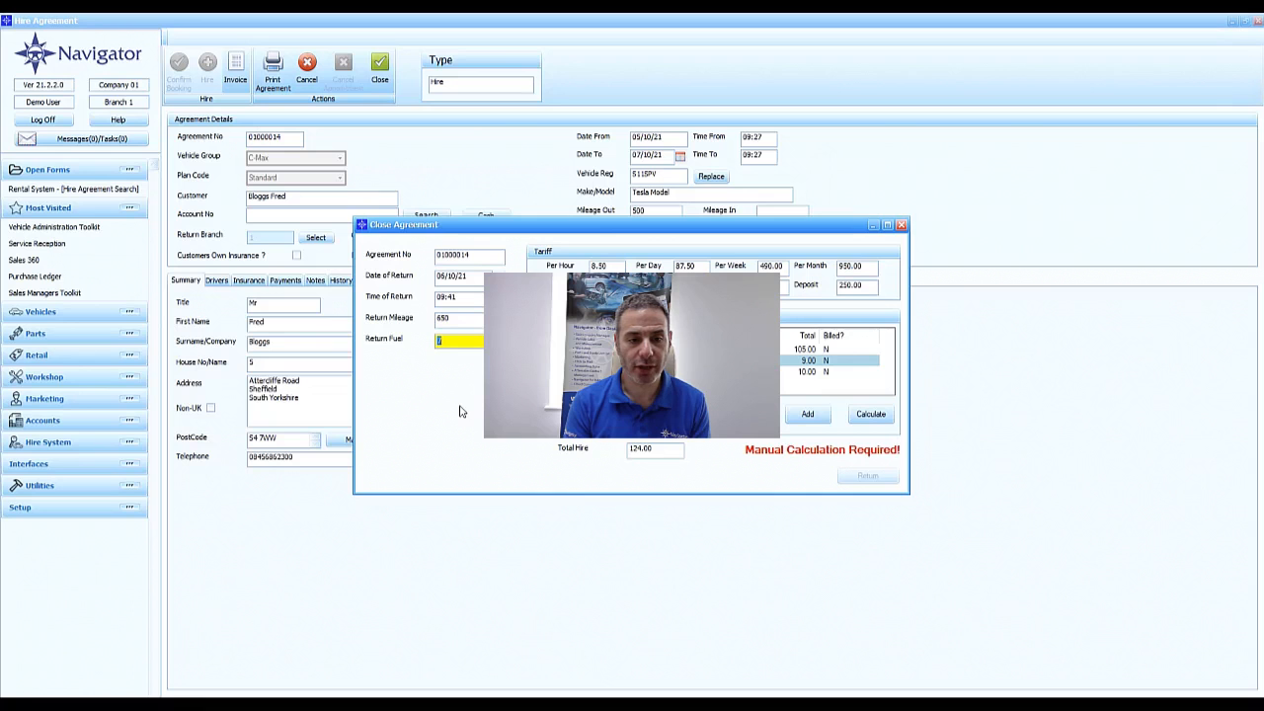
{"action": "left_click", "coordinate": [888, 416]}
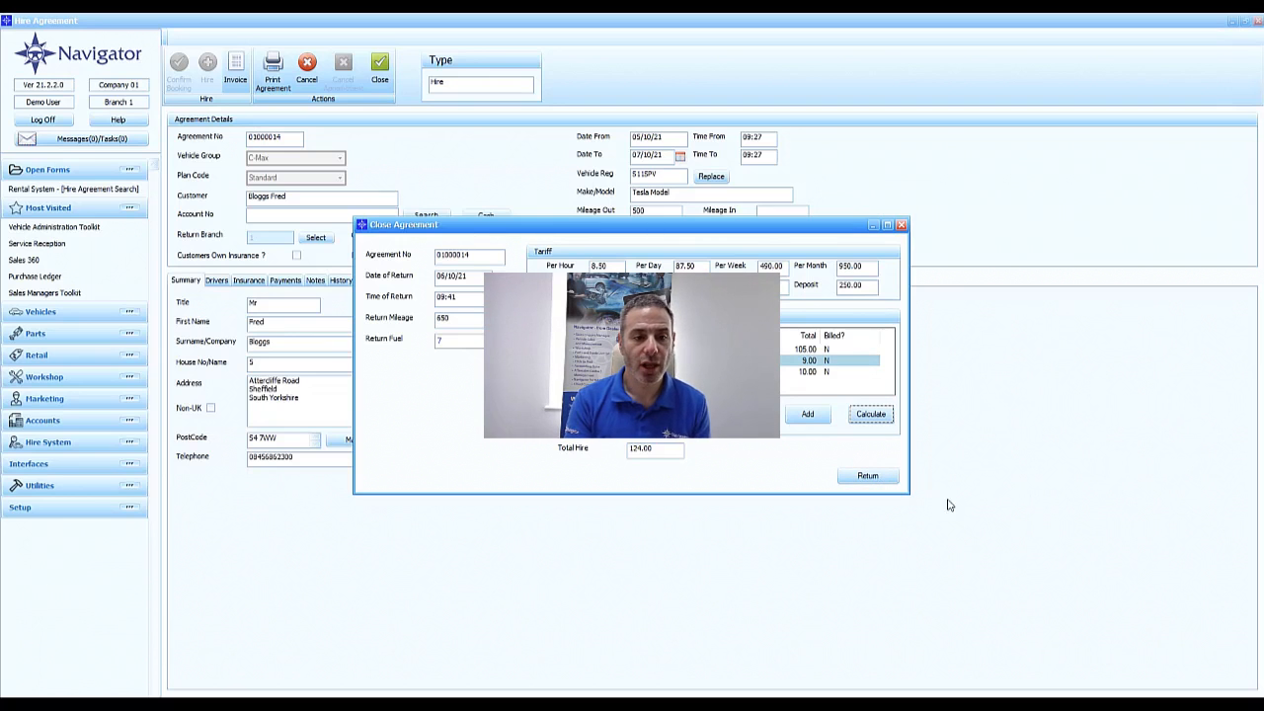
{"action": "left_click", "coordinate": [879, 477]}
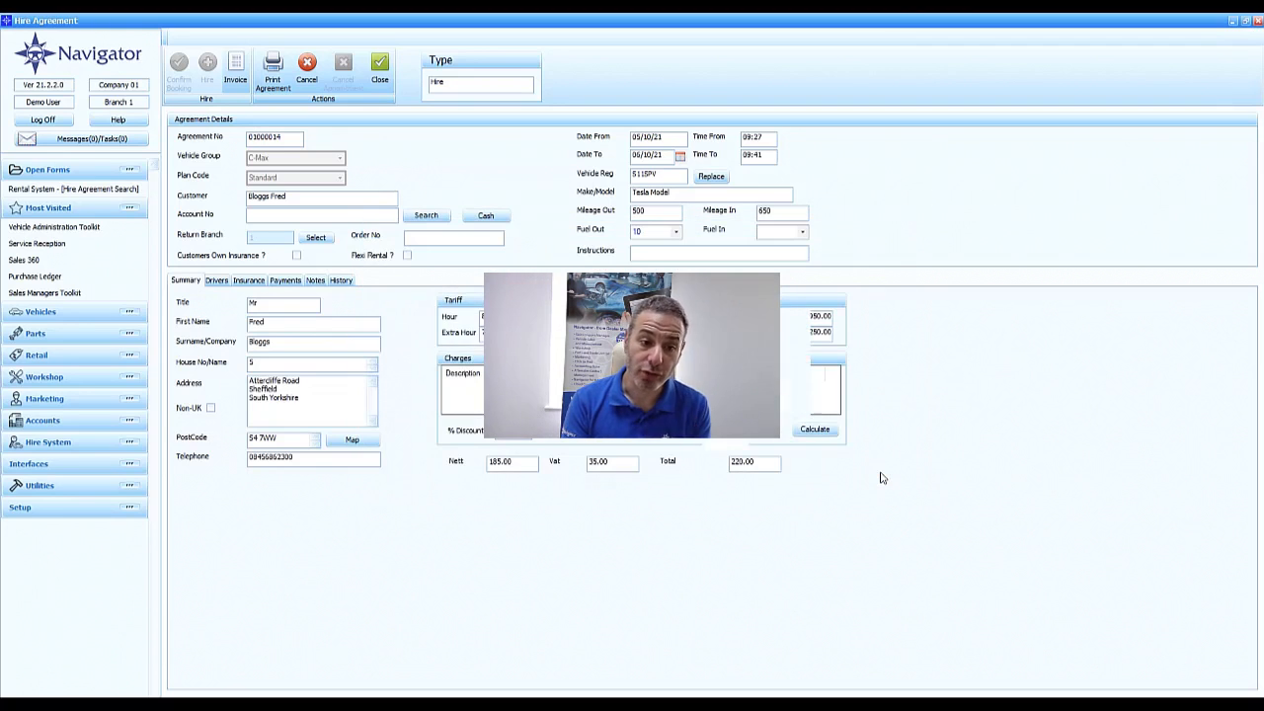